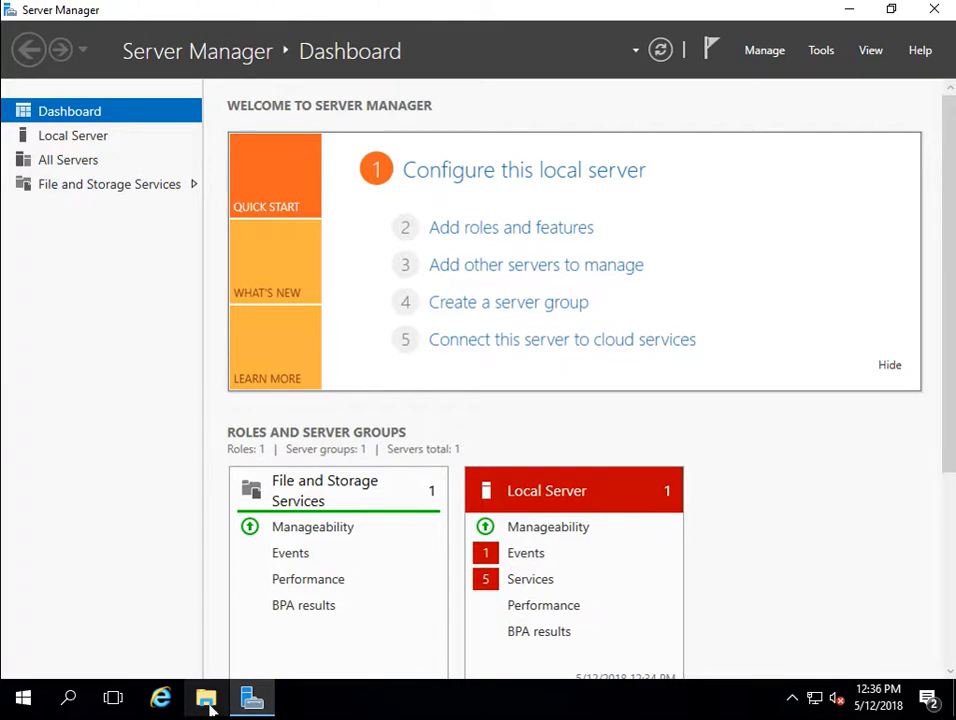
# Step: Browse to DVD Drive (E:) and right-click the edb-as10-server-10.1.5-2-windows-x64 installer
pyautogui.click(207, 700)
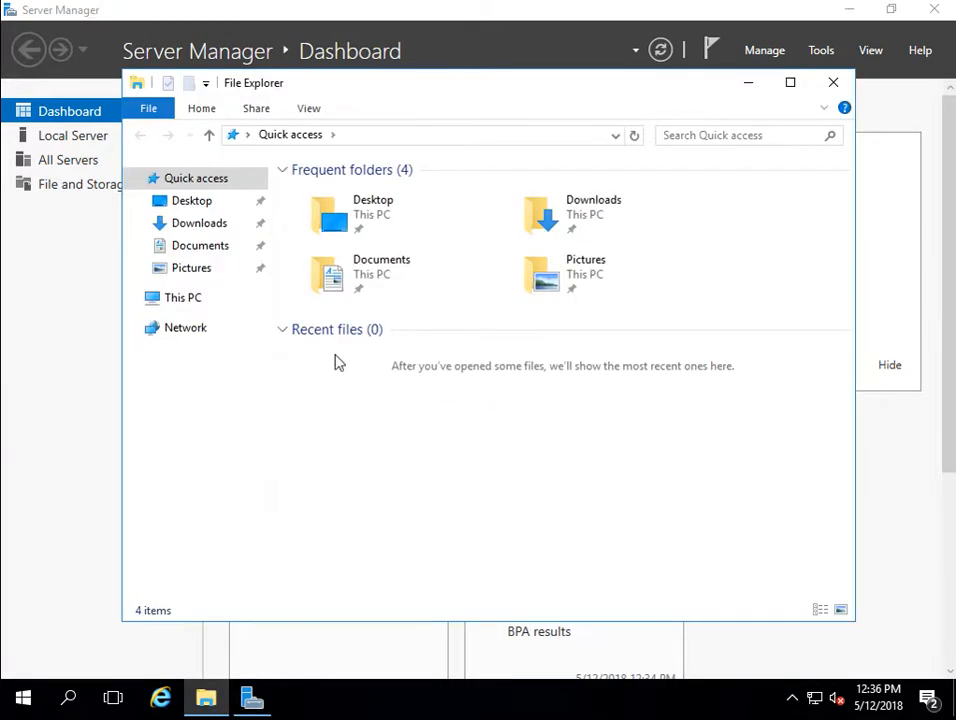
pyautogui.click(177, 305)
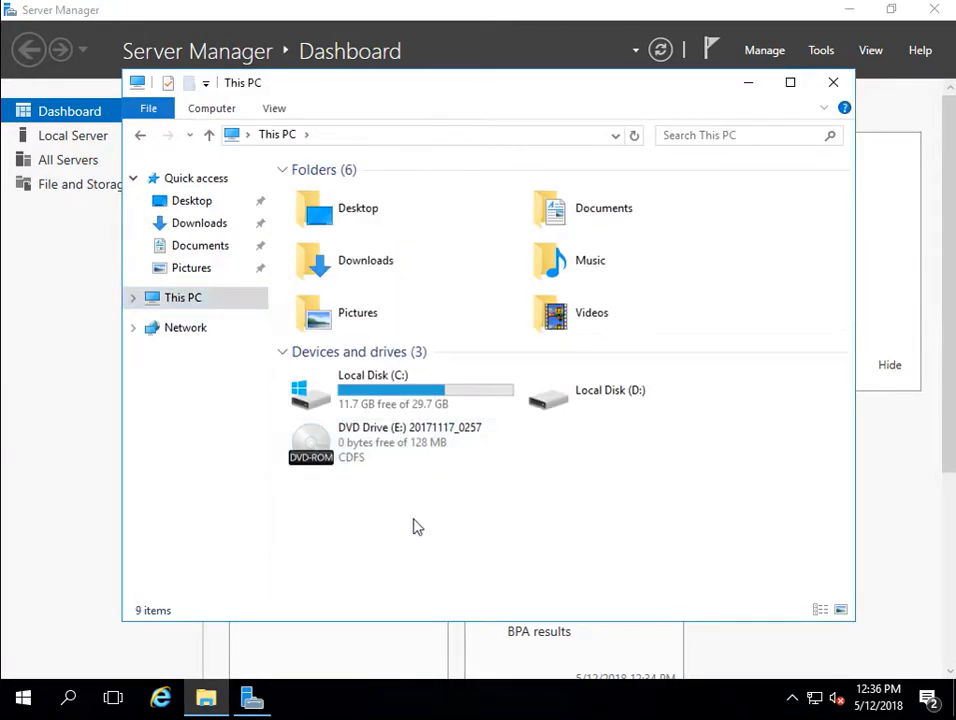
pyautogui.doubleClick(368, 450)
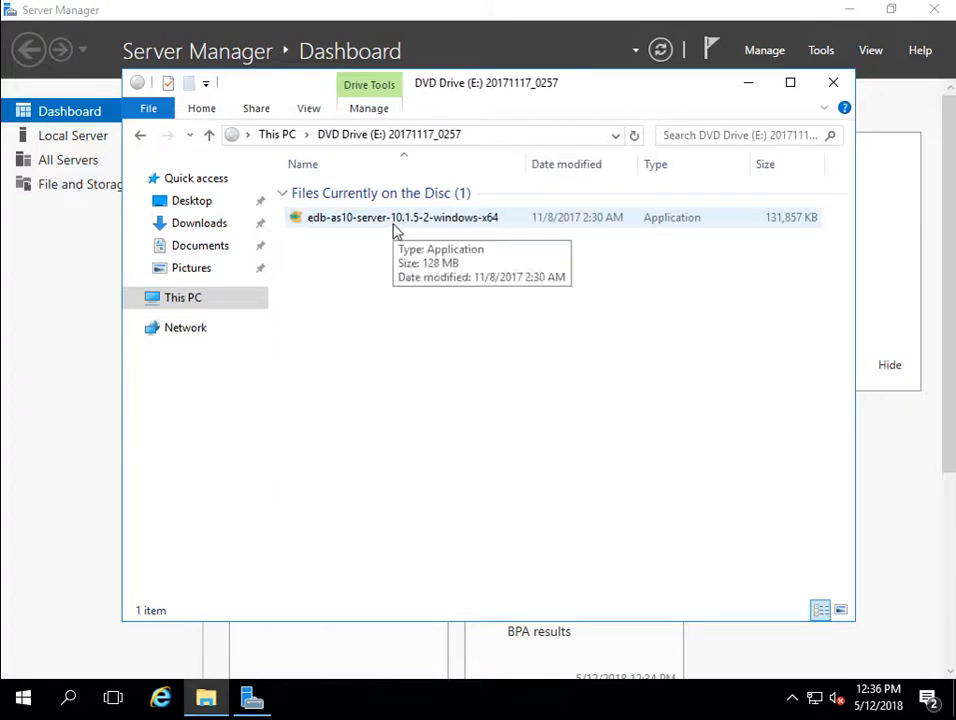
pyautogui.click(393, 228)
pyautogui.rightClick(393, 228)
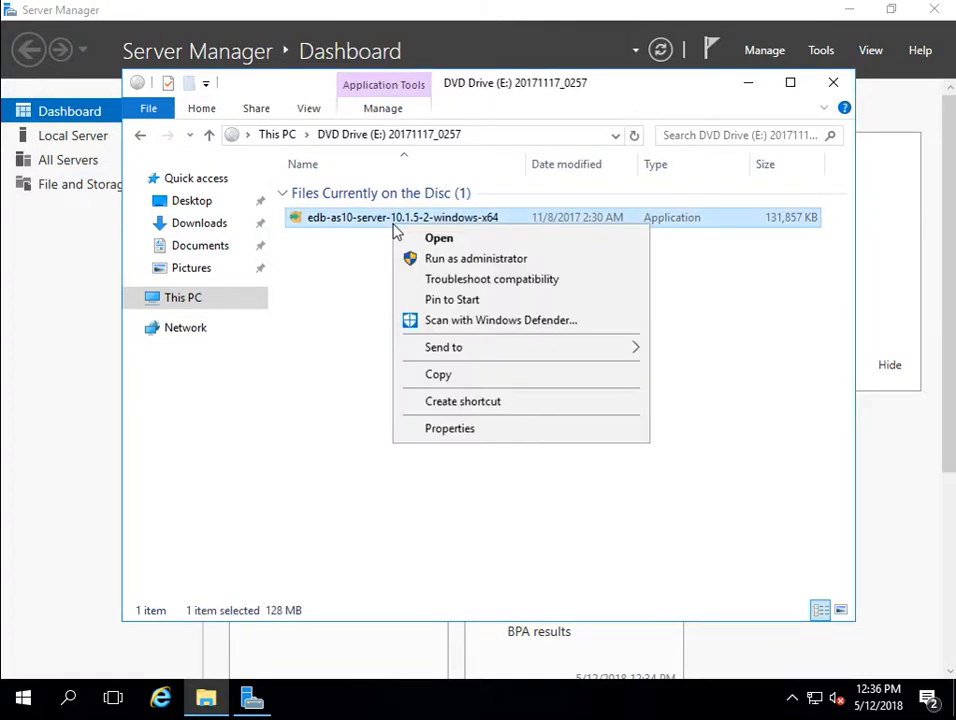
# Step: Run the installer as administrator, pass the welcome page and accept the licence agreement
pyautogui.click(430, 267)
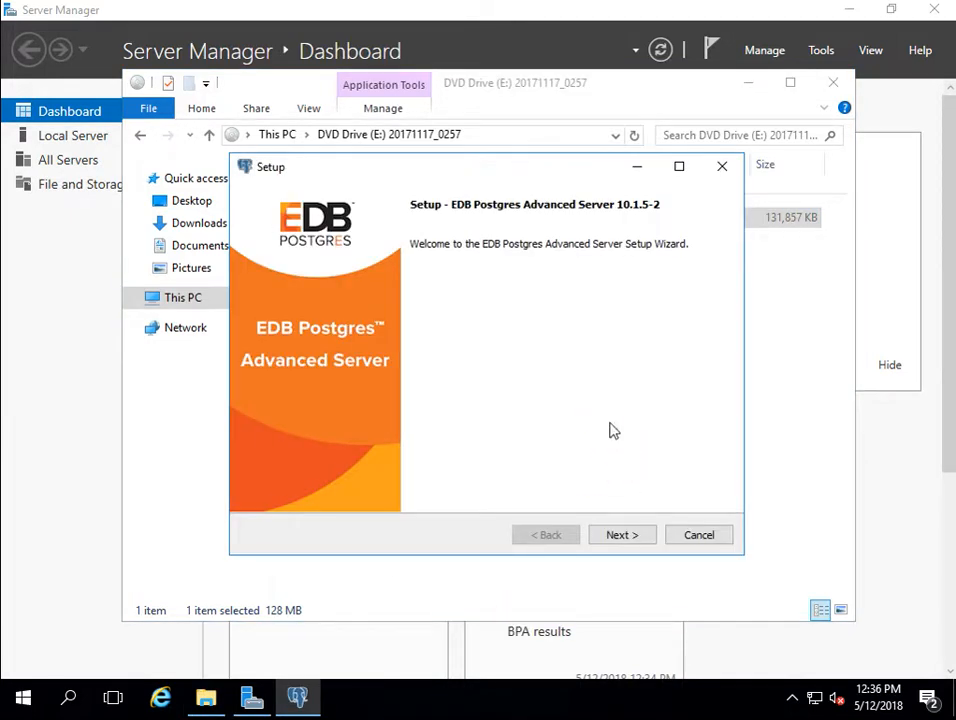
pyautogui.click(624, 538)
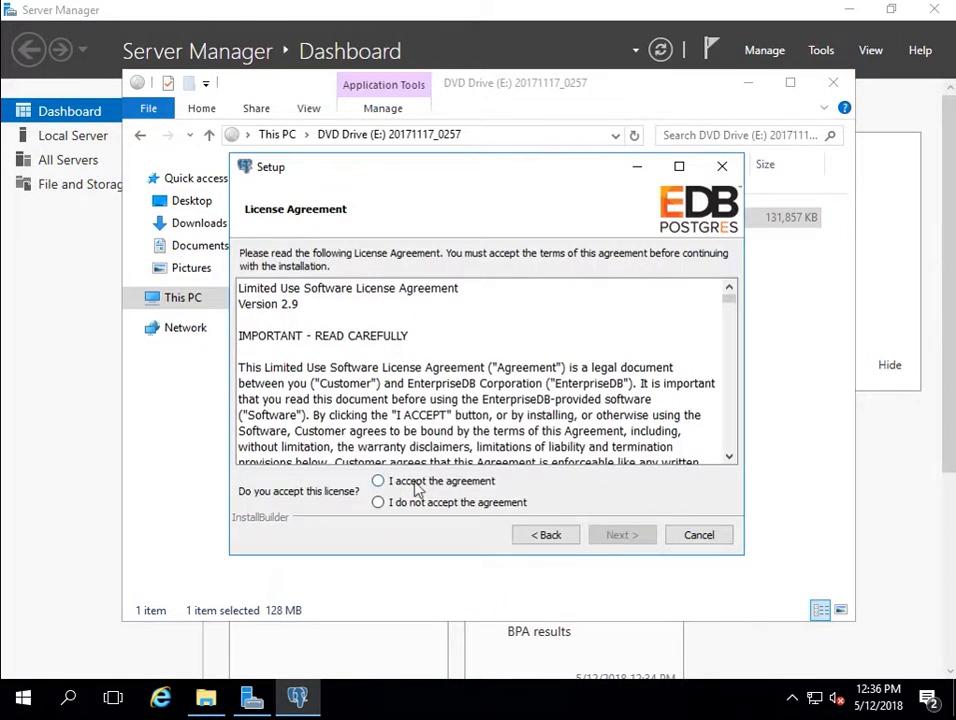
pyautogui.click(417, 484)
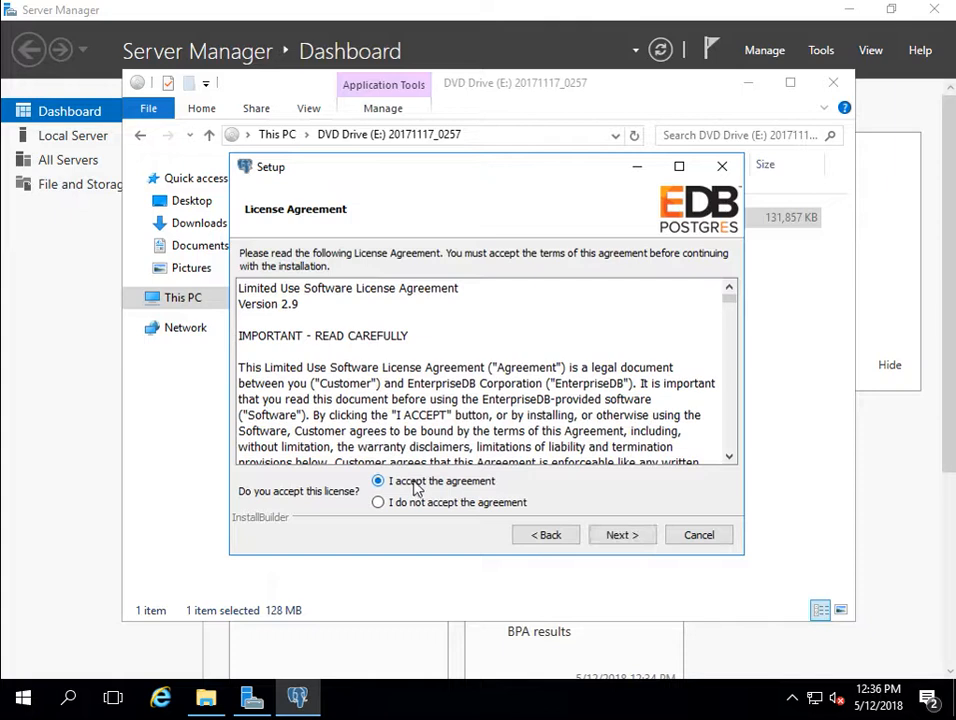
pyautogui.click(611, 538)
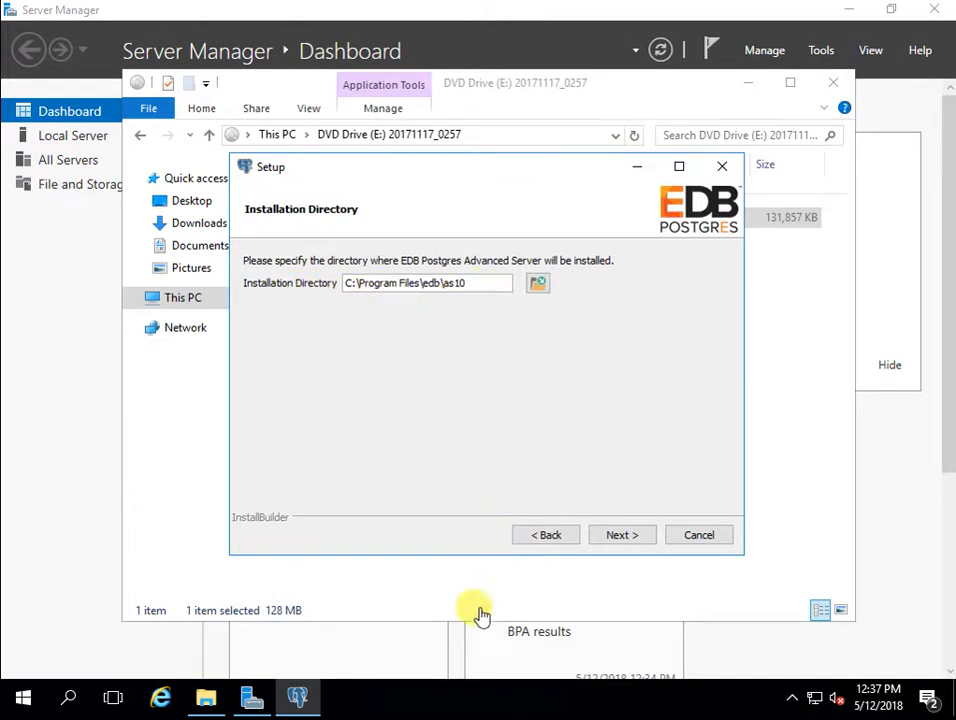
pyautogui.click(405, 668)
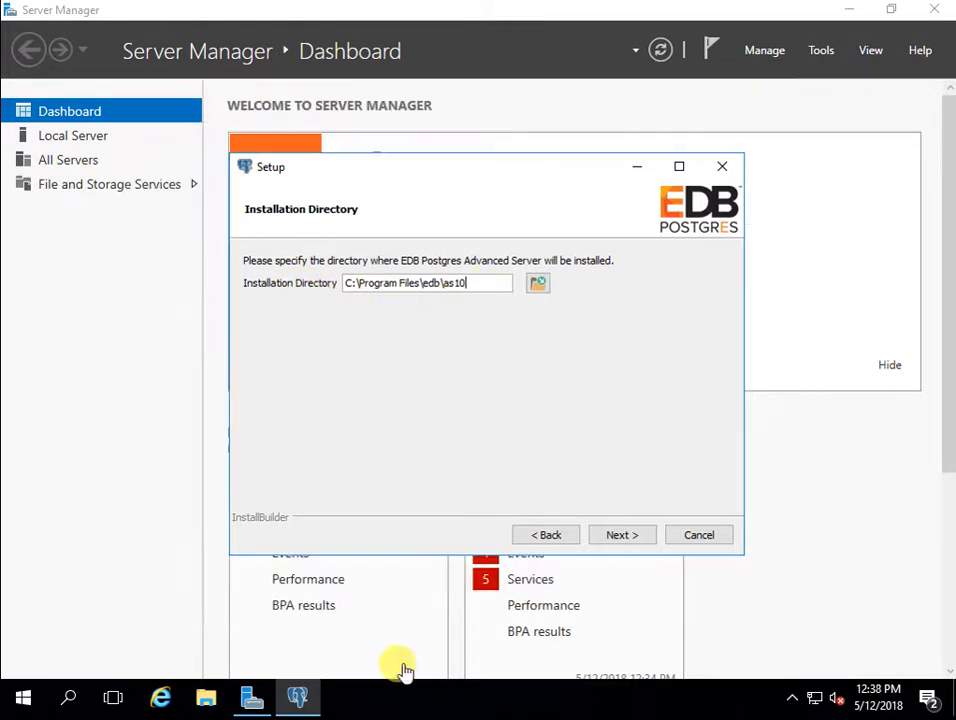
# Step: Reposition the setup window near the screen centre and close Server Manager
pyautogui.click(682, 169)
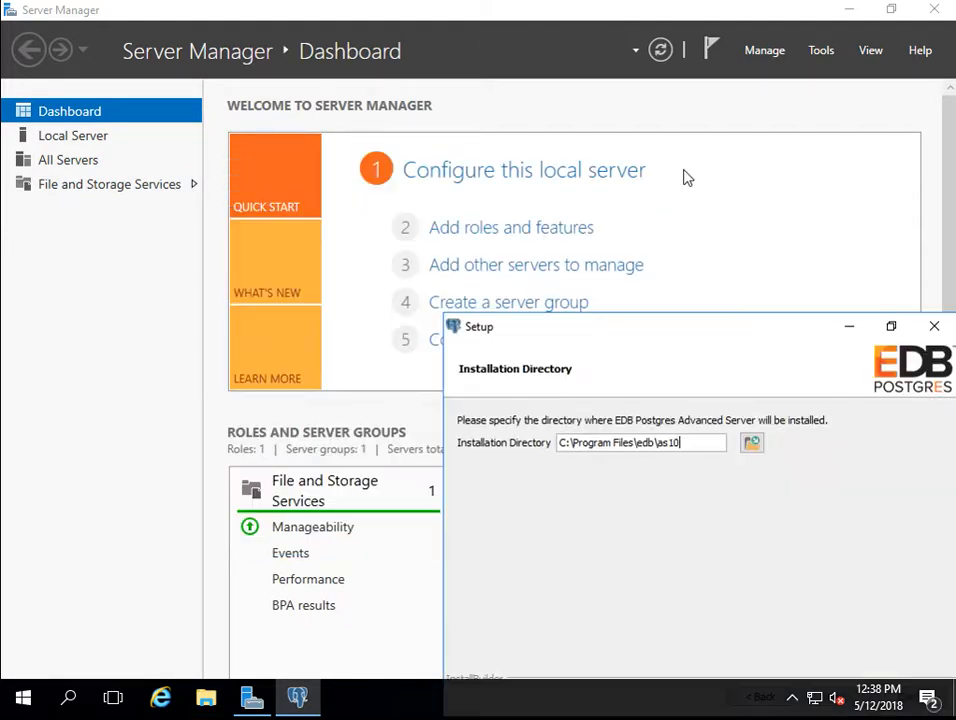
pyautogui.moveTo(813, 335); pyautogui.dragTo(590, 203)
pyautogui.click(690, 200)
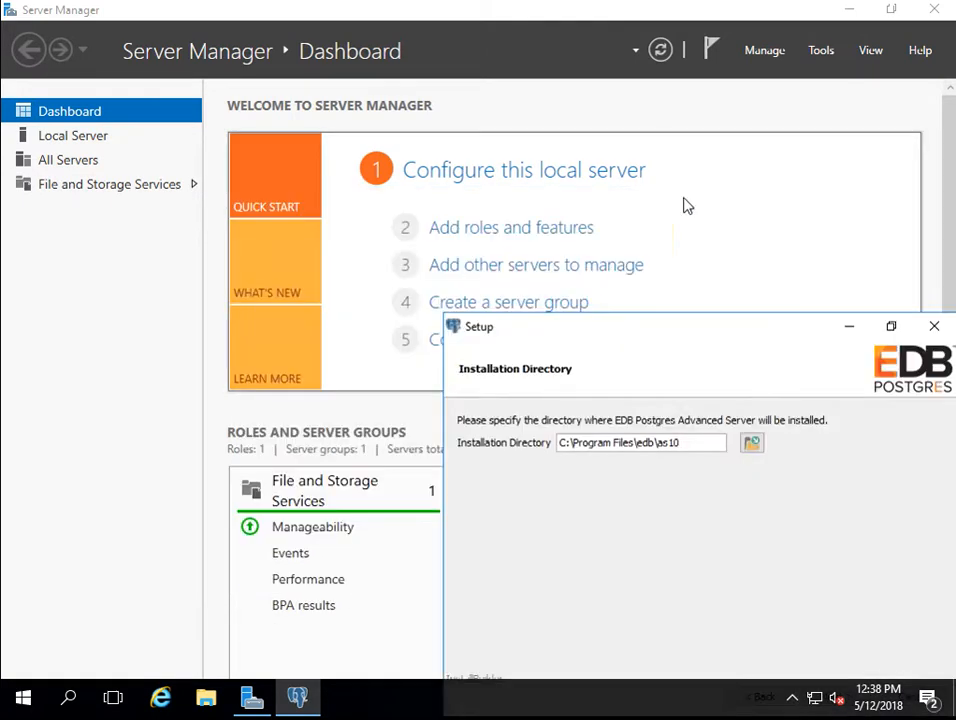
pyautogui.moveTo(696, 331); pyautogui.dragTo(497, 316)
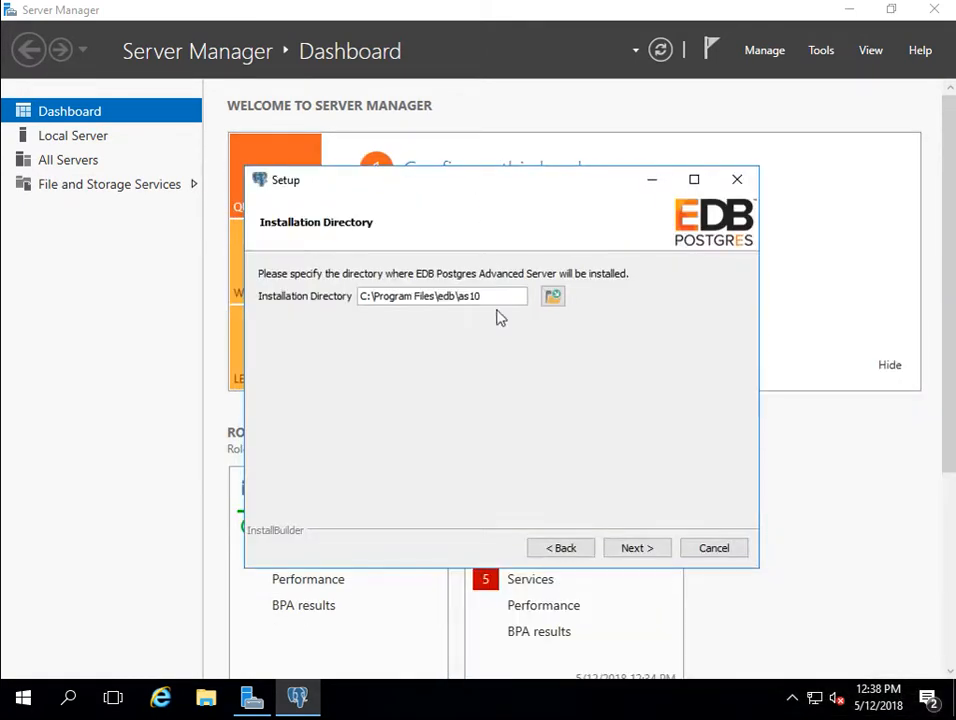
pyautogui.click(938, 10)
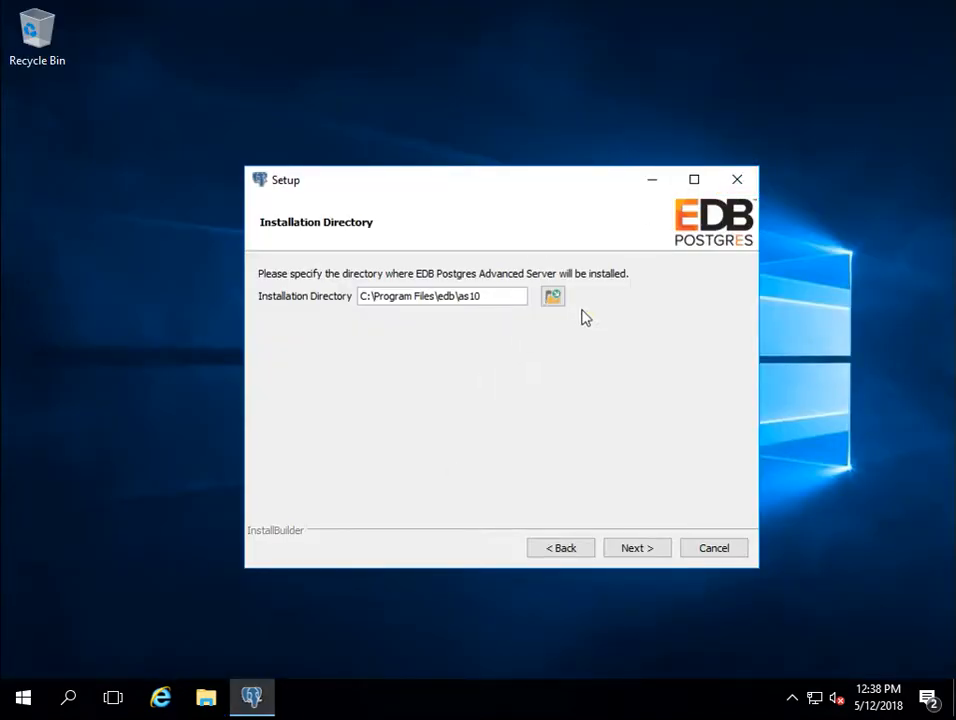
# Step: Browse to This PC > Local Disk (D:) and choose the PostgreSQL folder as the install location
pyautogui.click(553, 296)
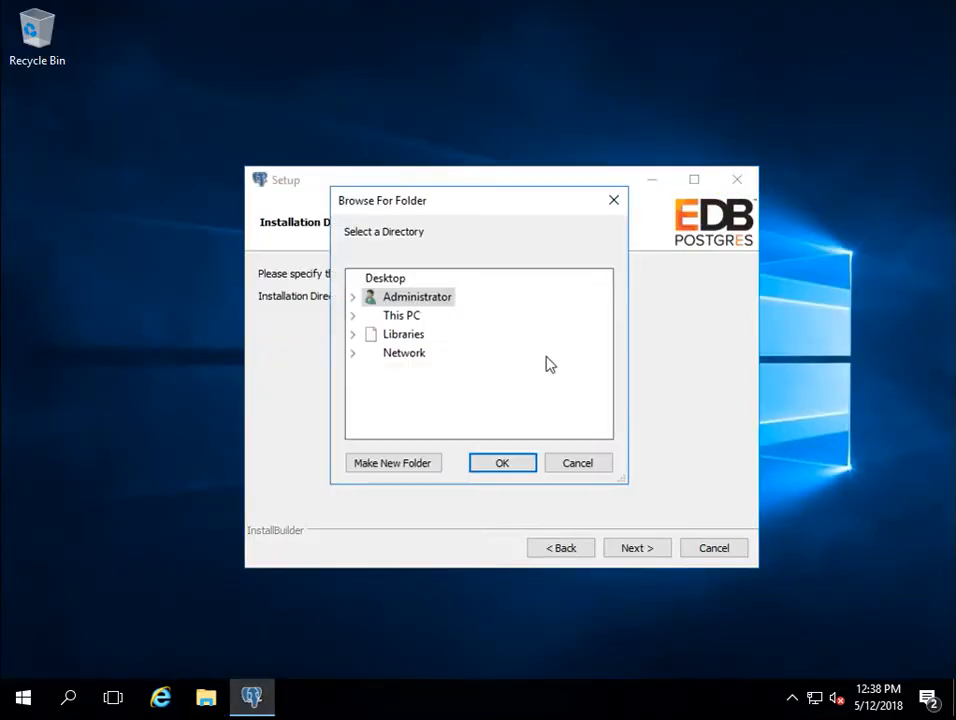
pyautogui.doubleClick(354, 317)
pyautogui.doubleClick(418, 428)
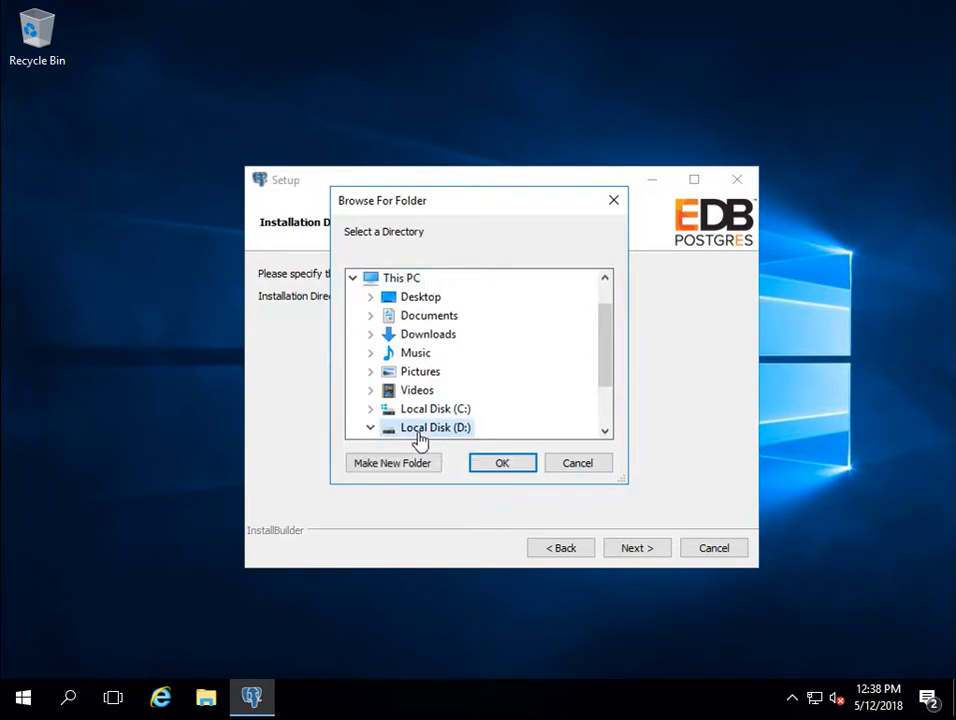
pyautogui.moveTo(604, 371); pyautogui.dragTo(599, 414)
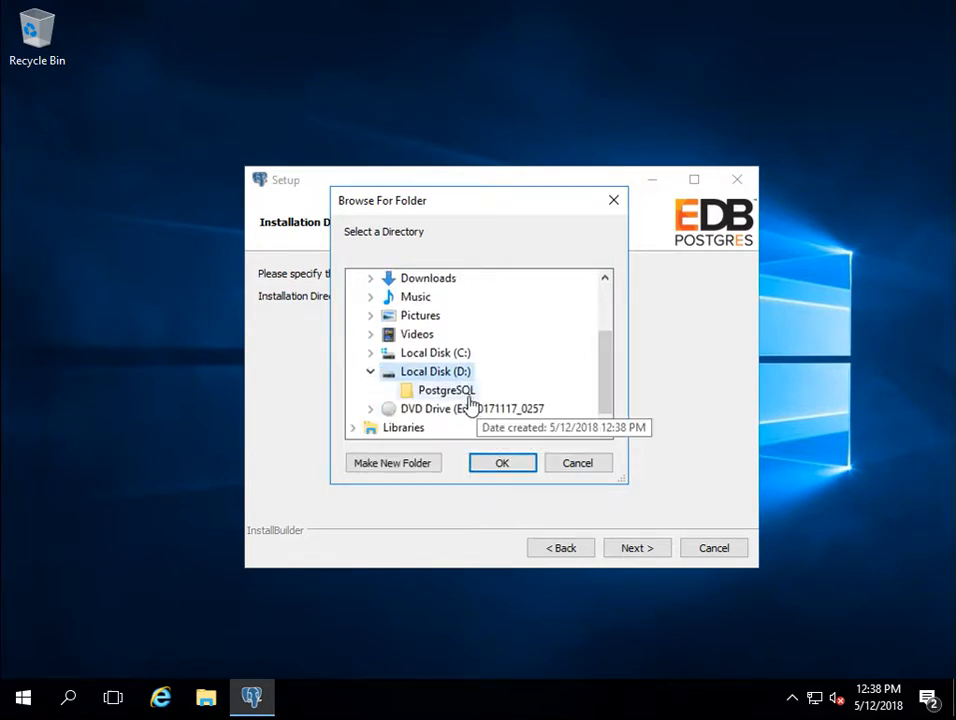
pyautogui.click(455, 392)
pyautogui.click(498, 466)
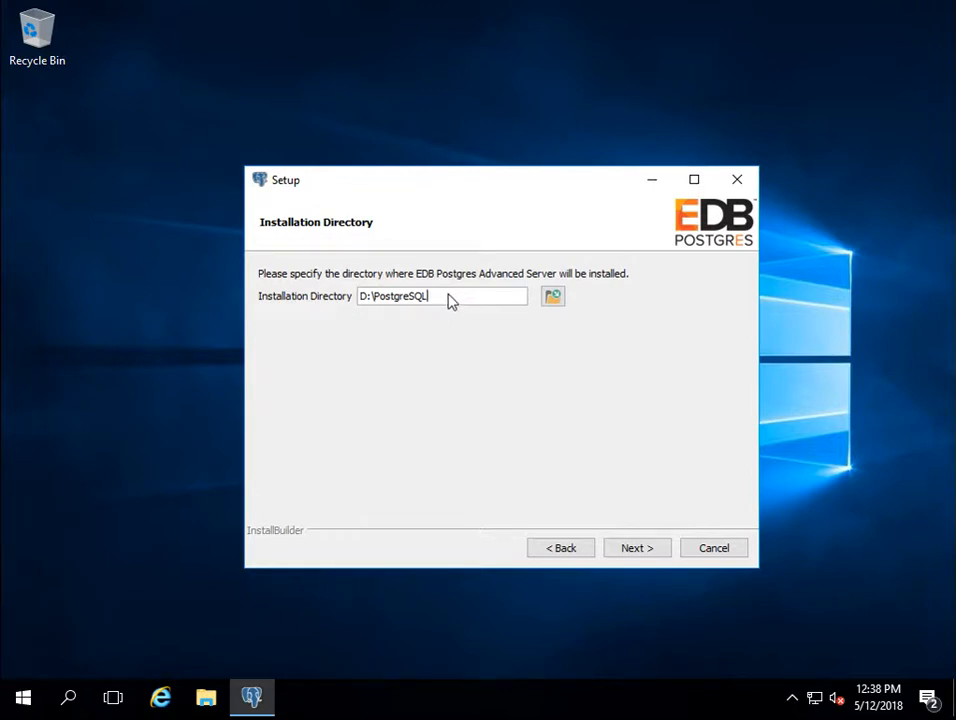
# Step: Keep all four components selected, continue to Additional Directories and dismiss the update notice
pyautogui.click(634, 548)
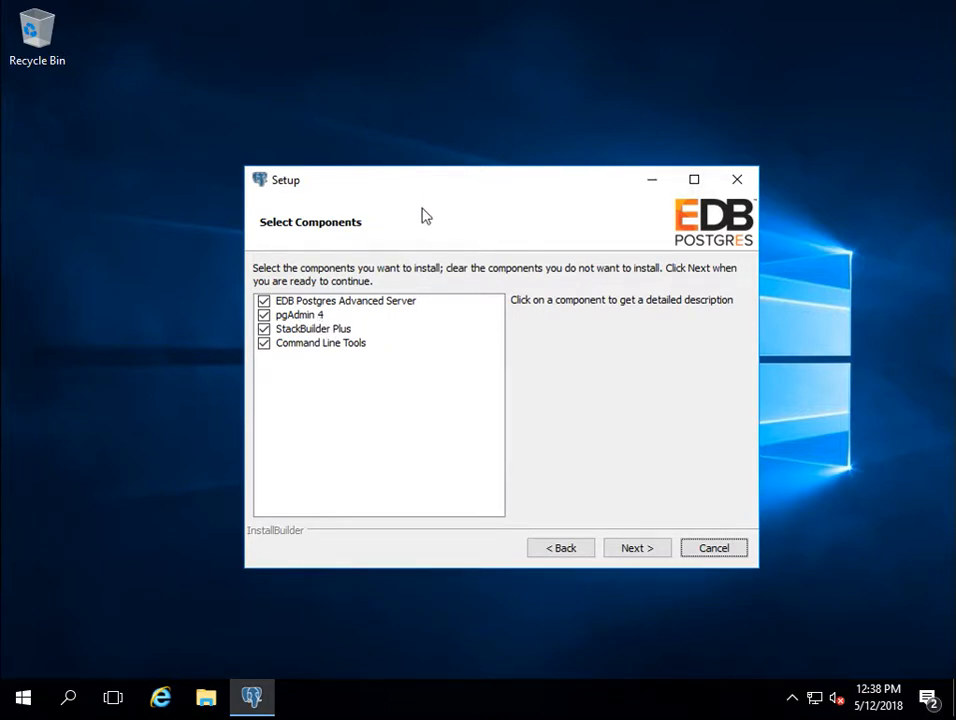
pyautogui.click(635, 550)
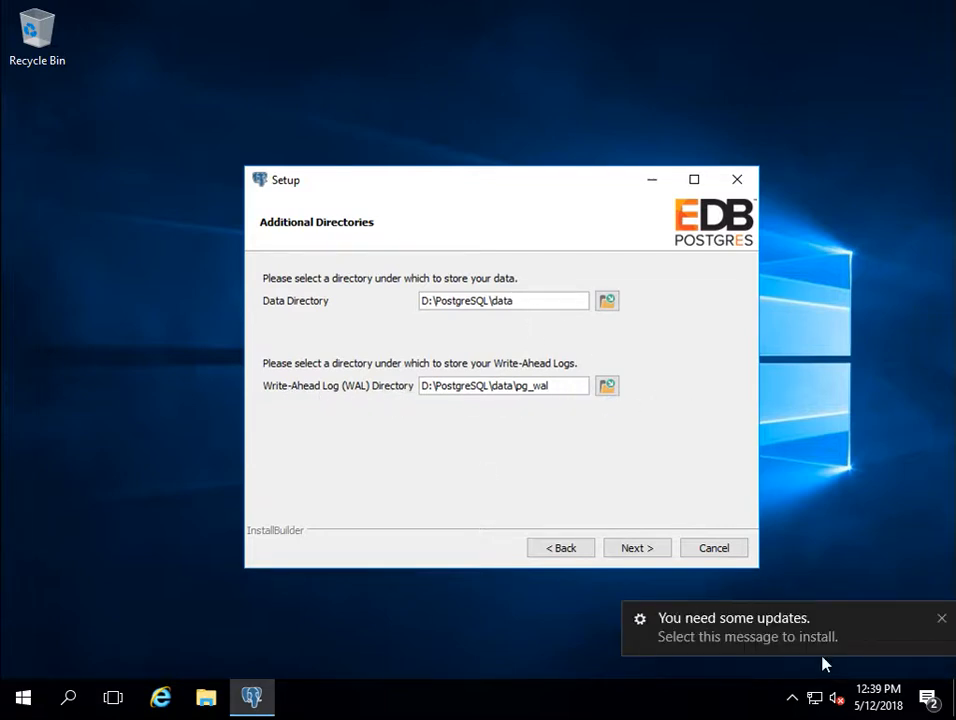
pyautogui.click(943, 618)
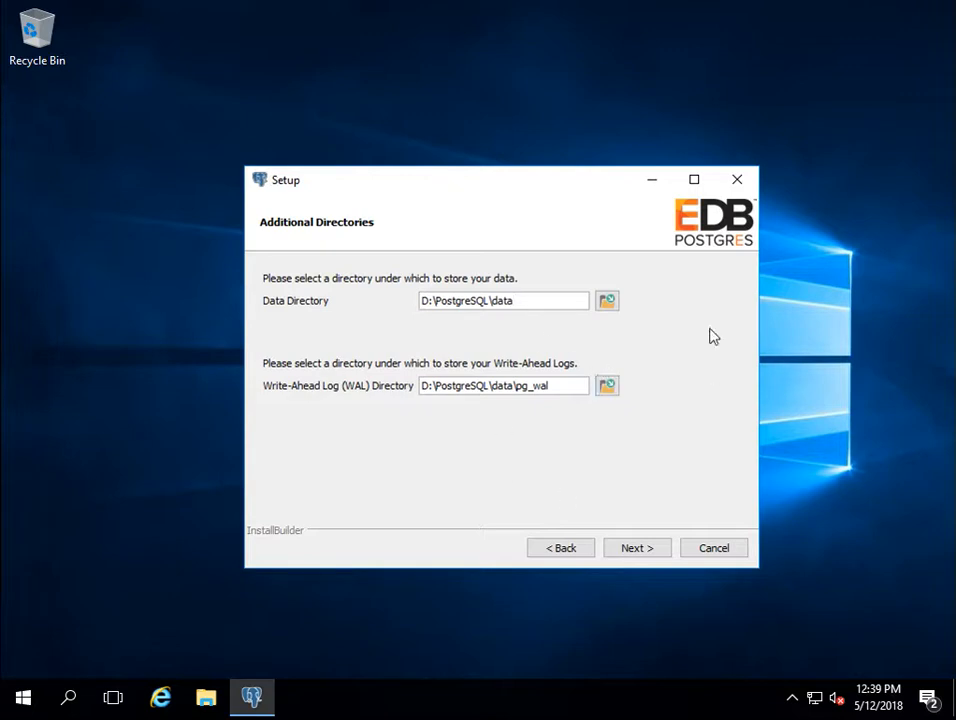
# Step: Accept the D:\PostgreSQL\data directories, keep the Oracle-compatible dialect and begin the superuser password
pyautogui.click(655, 549)
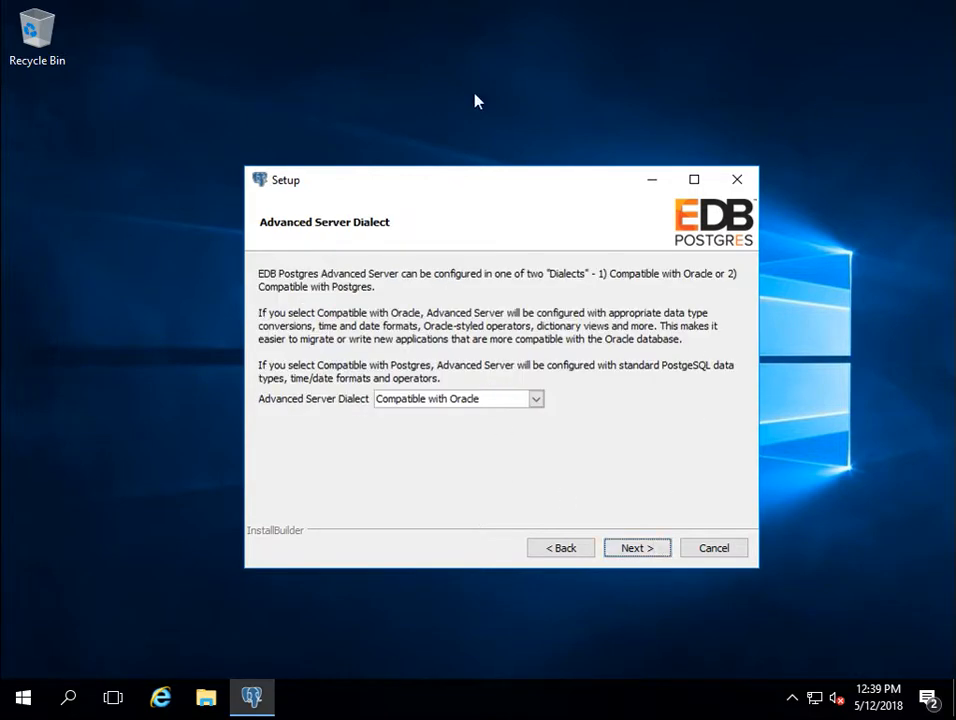
pyautogui.click(536, 400)
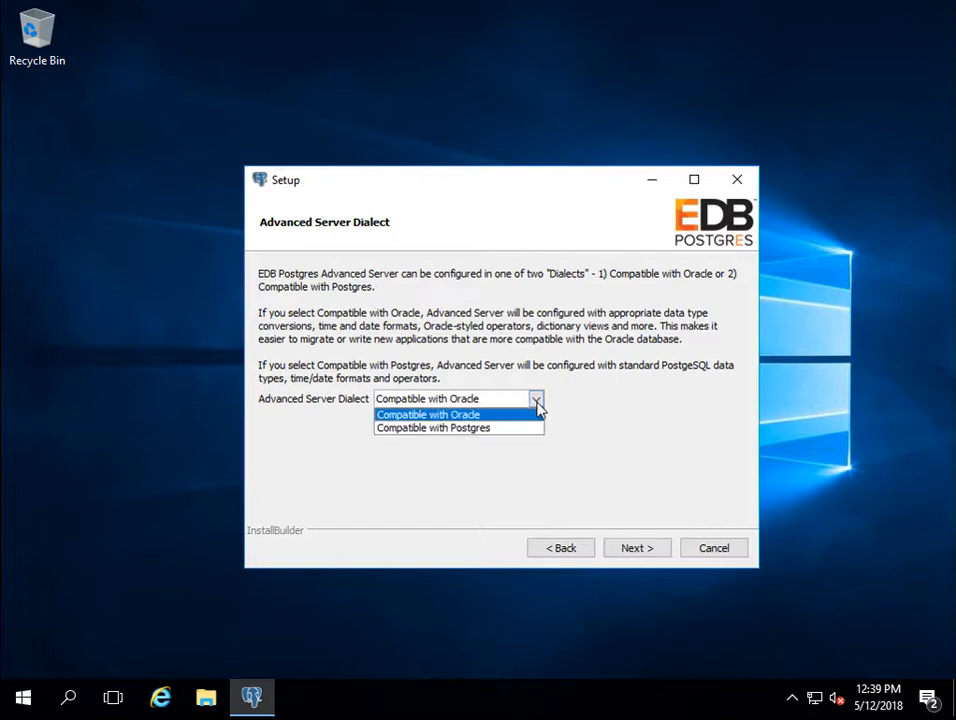
pyautogui.click(537, 403)
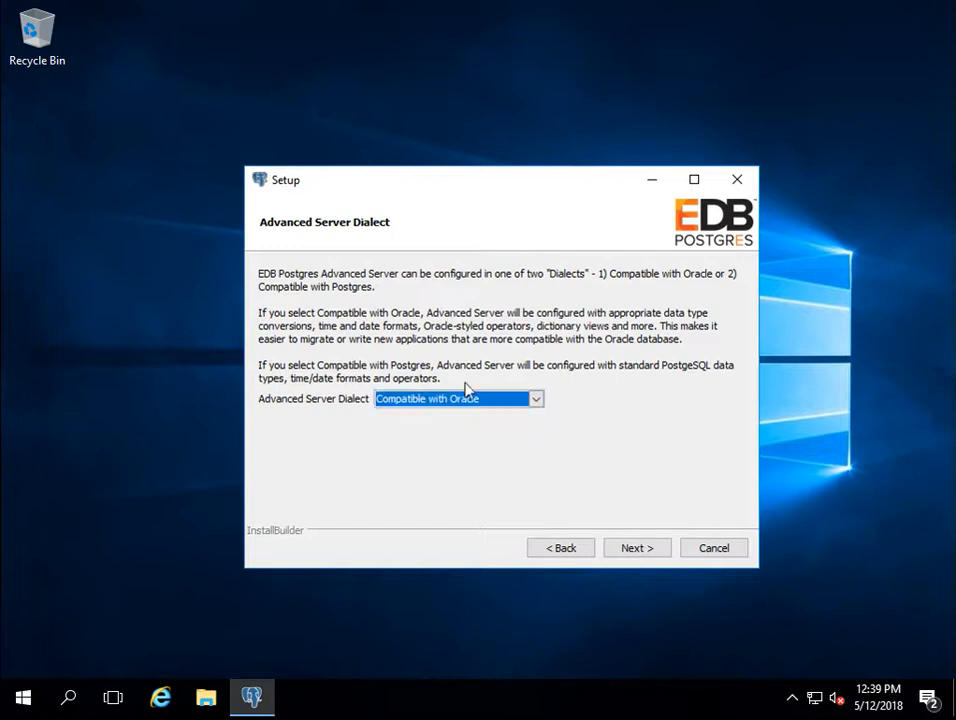
pyautogui.click(644, 555)
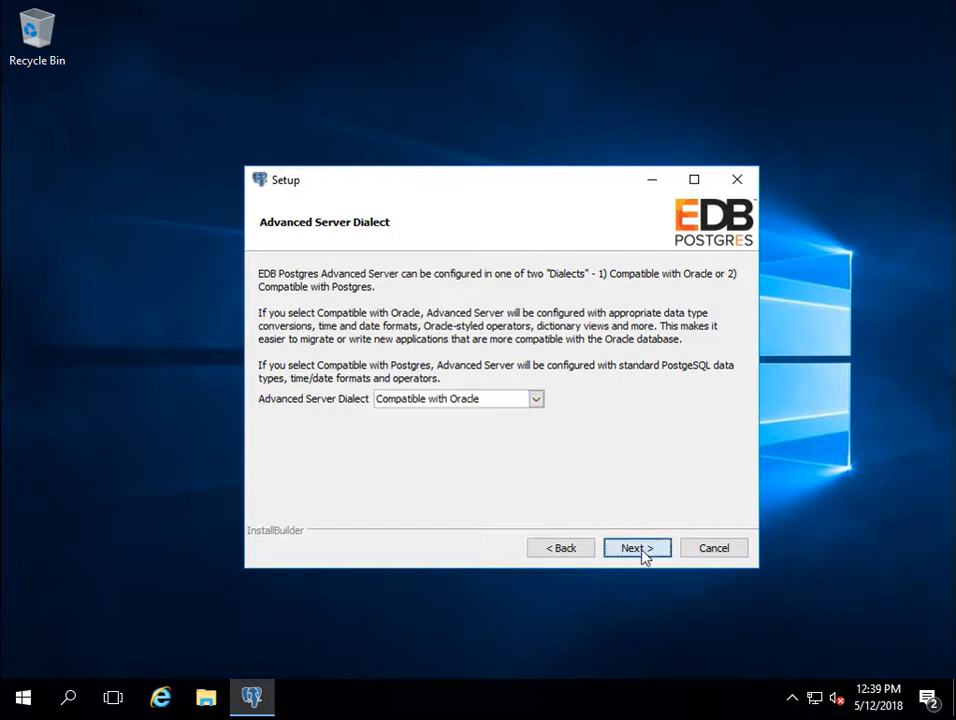
pyautogui.click(392, 298)
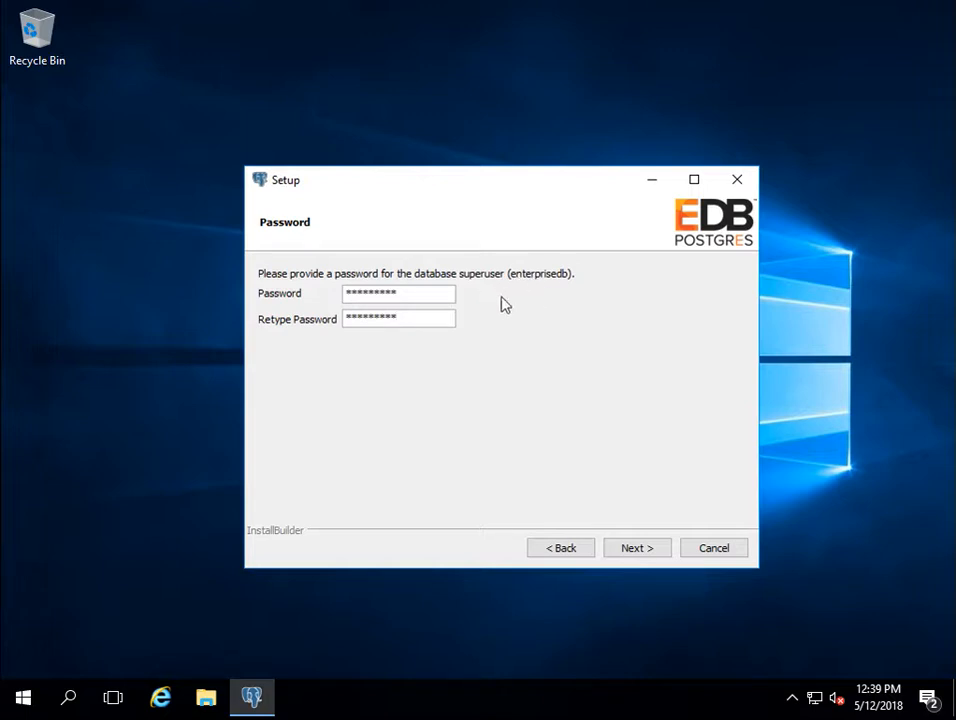
# Step: Try the Postgres-compatible dialect, switch back to Oracle-compatible, then confirm the superuser password
pyautogui.click(566, 547)
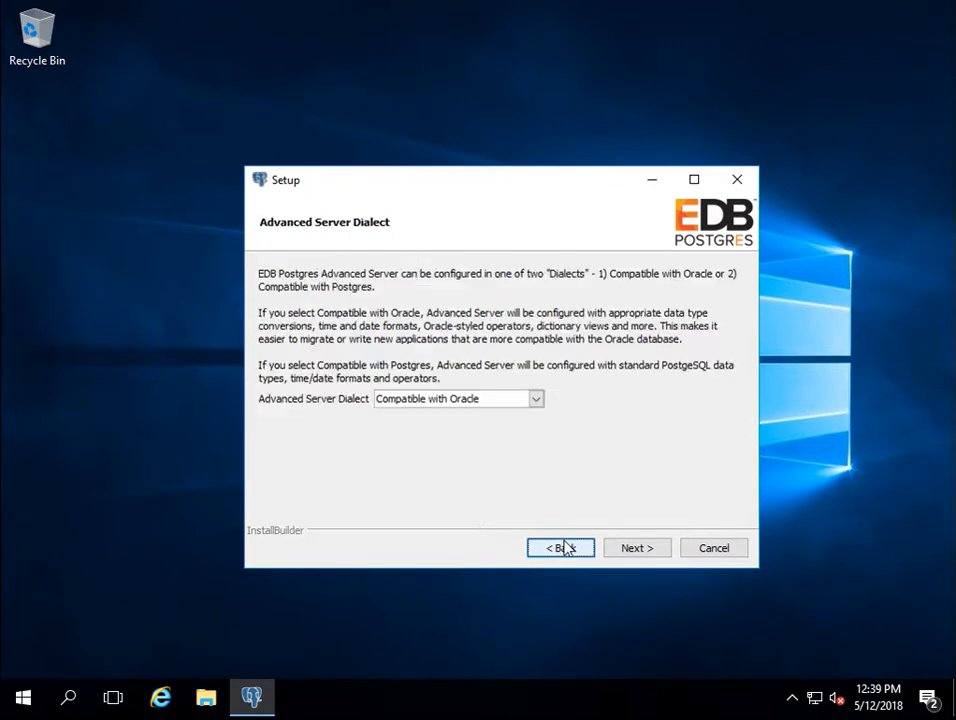
pyautogui.click(537, 400)
pyautogui.click(508, 431)
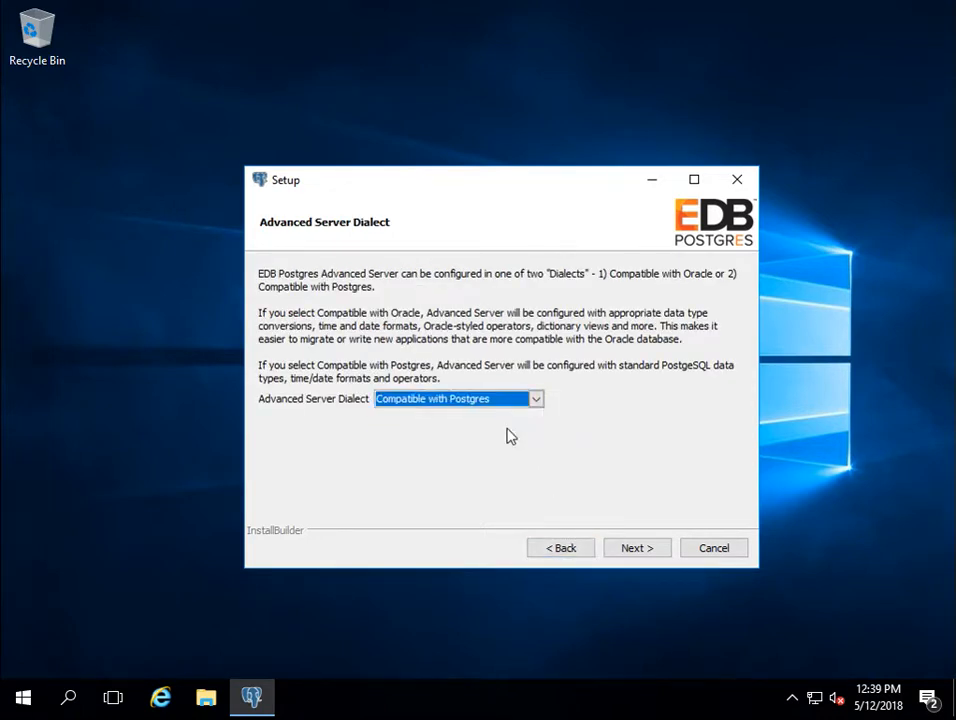
pyautogui.click(636, 548)
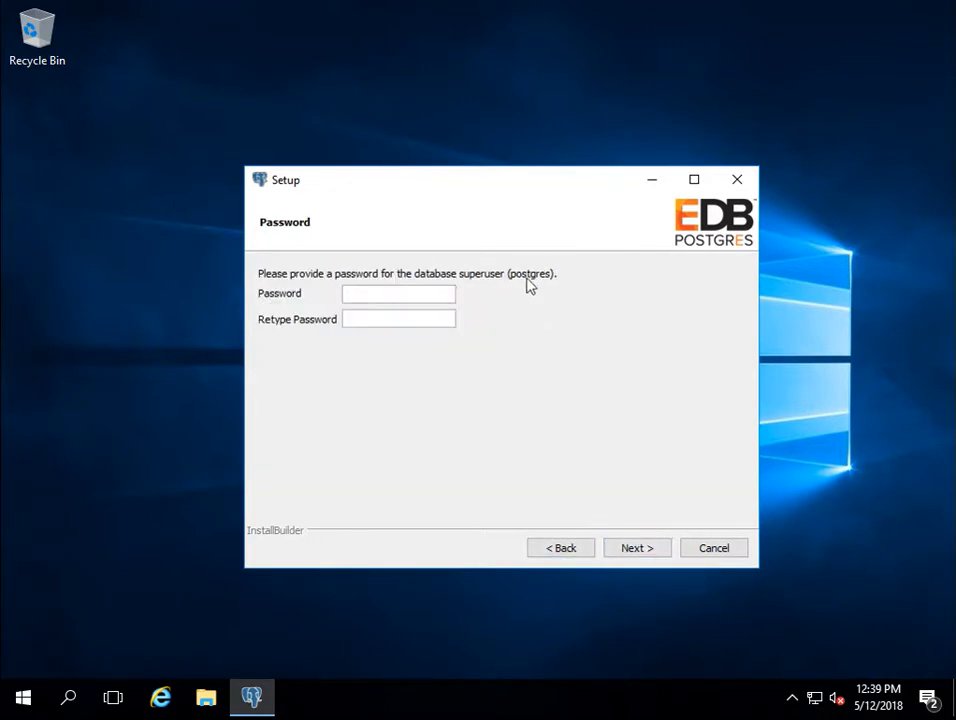
pyautogui.click(562, 550)
pyautogui.click(488, 400)
pyautogui.click(474, 412)
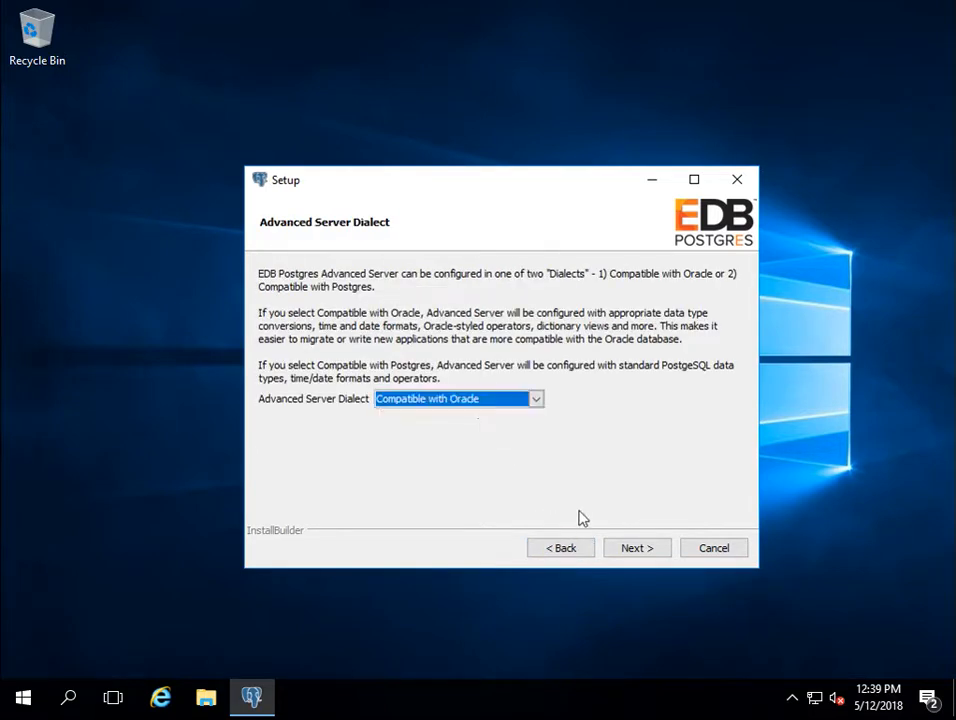
pyautogui.click(618, 552)
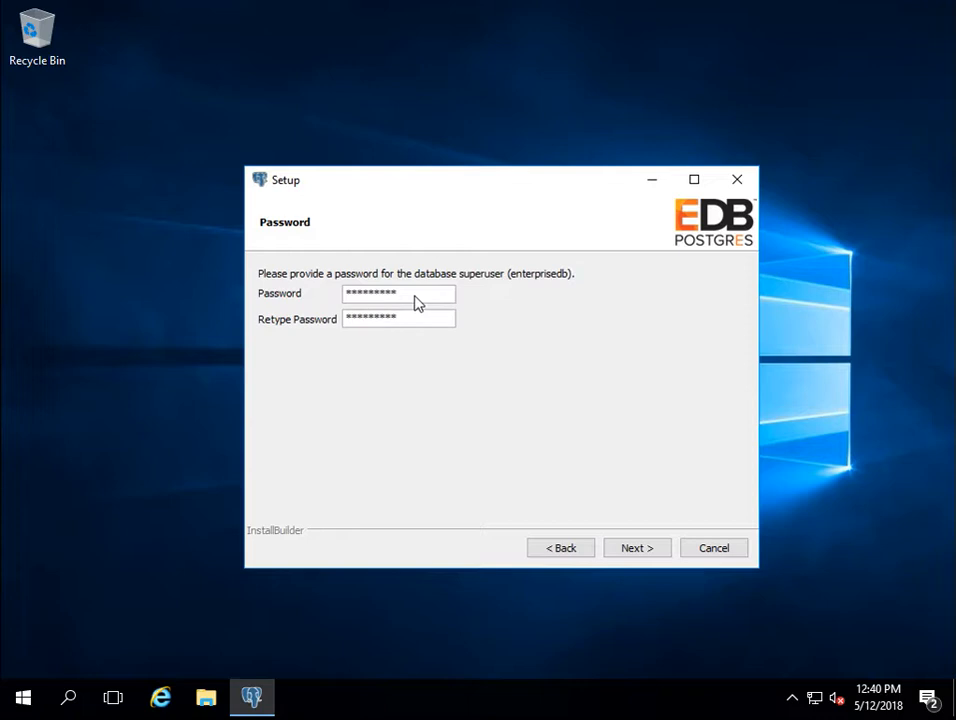
pyautogui.click(642, 553)
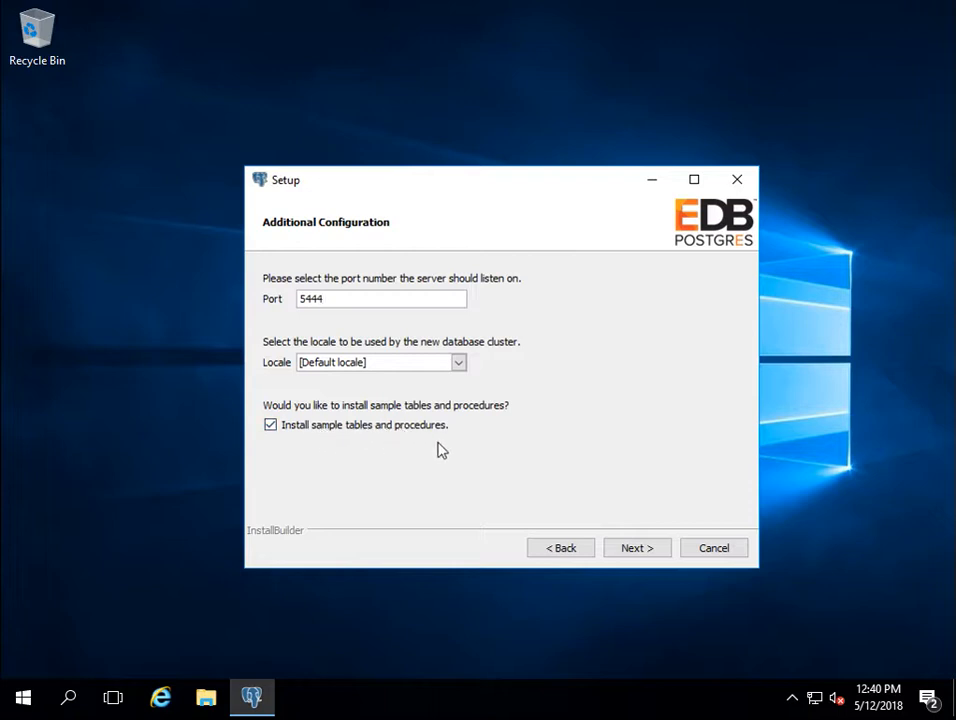
# Step: Keep port 5444, the default locale and the sample tables and procedures, then continue
pyautogui.click(638, 550)
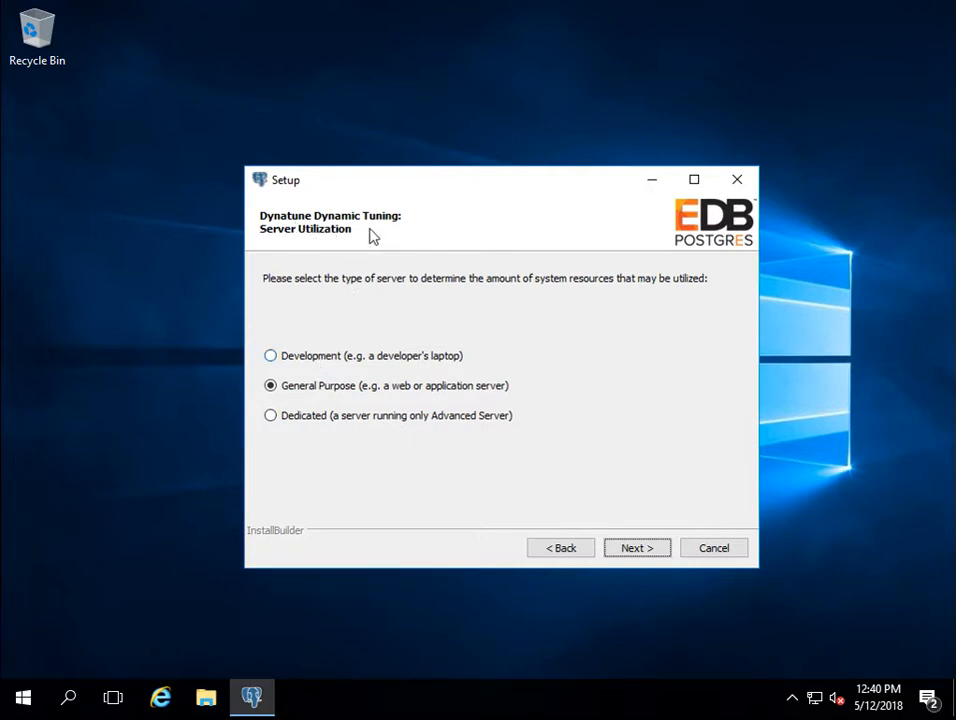
# Step: Choose Dedicated server utilization and keep the Transaction Processing (OLTP systems) workload profile
pyautogui.click(318, 421)
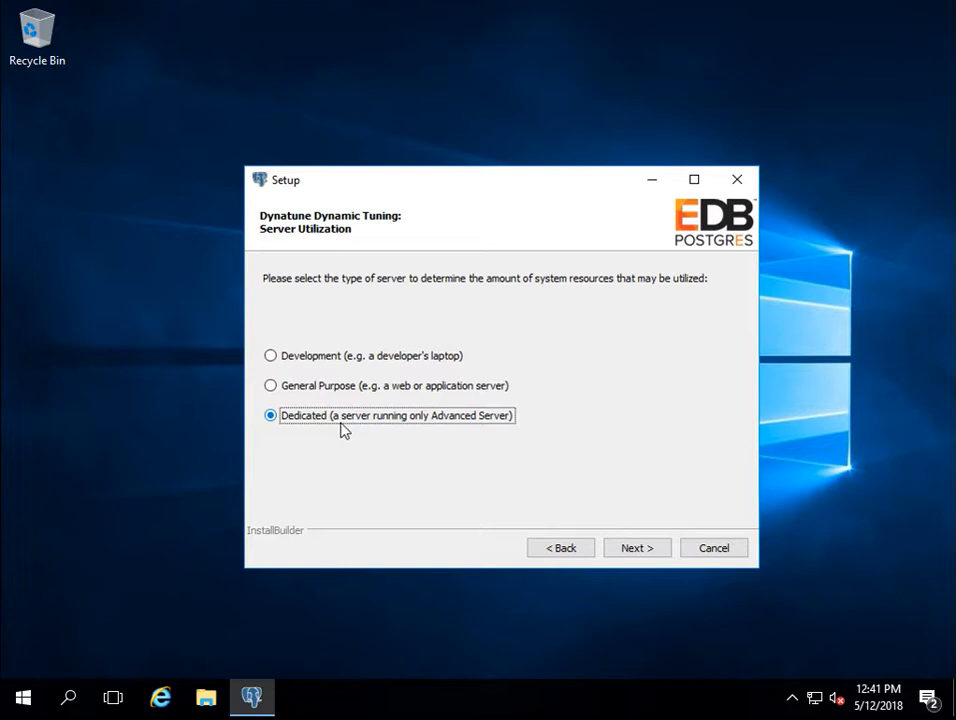
pyautogui.click(636, 549)
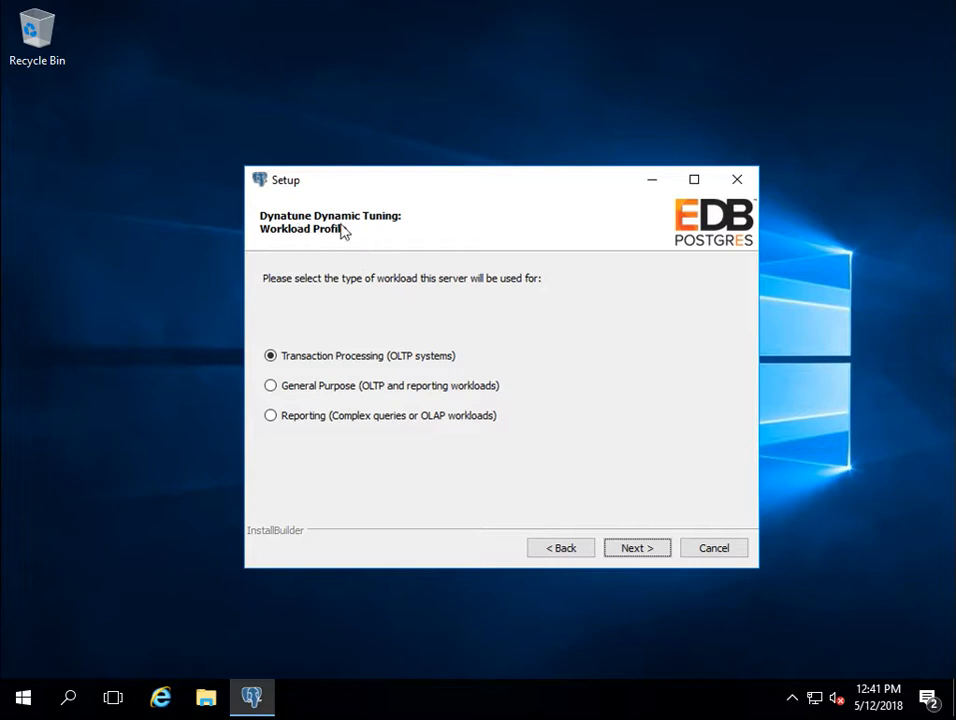
pyautogui.click(638, 550)
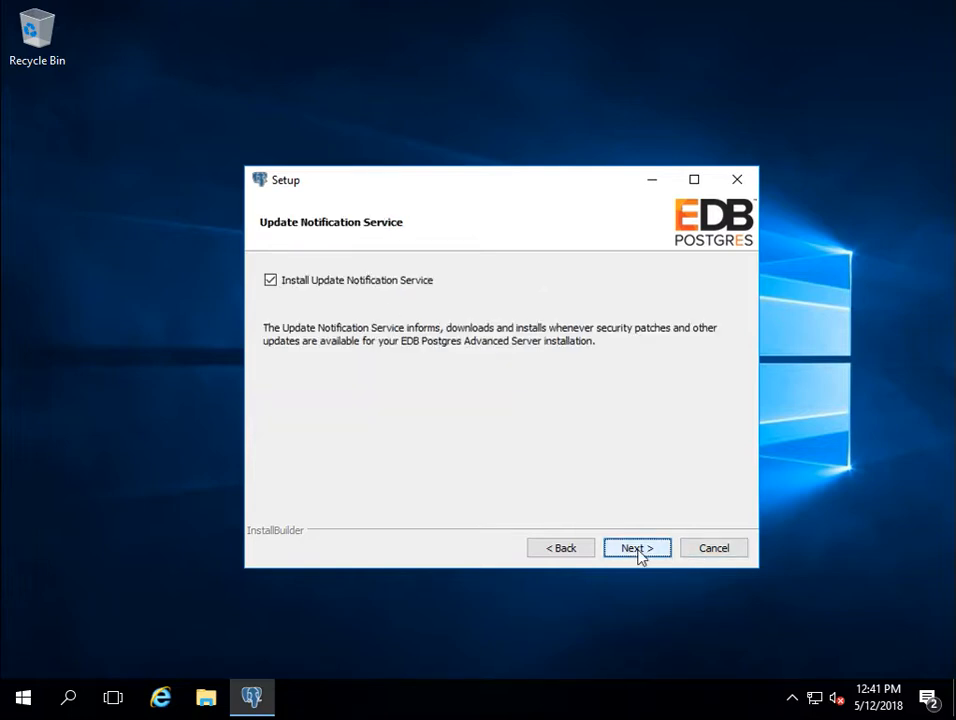
# Step: Toggle the Update Notification Service option, pass the pre-installation summary and start installing
pyautogui.click(272, 283)
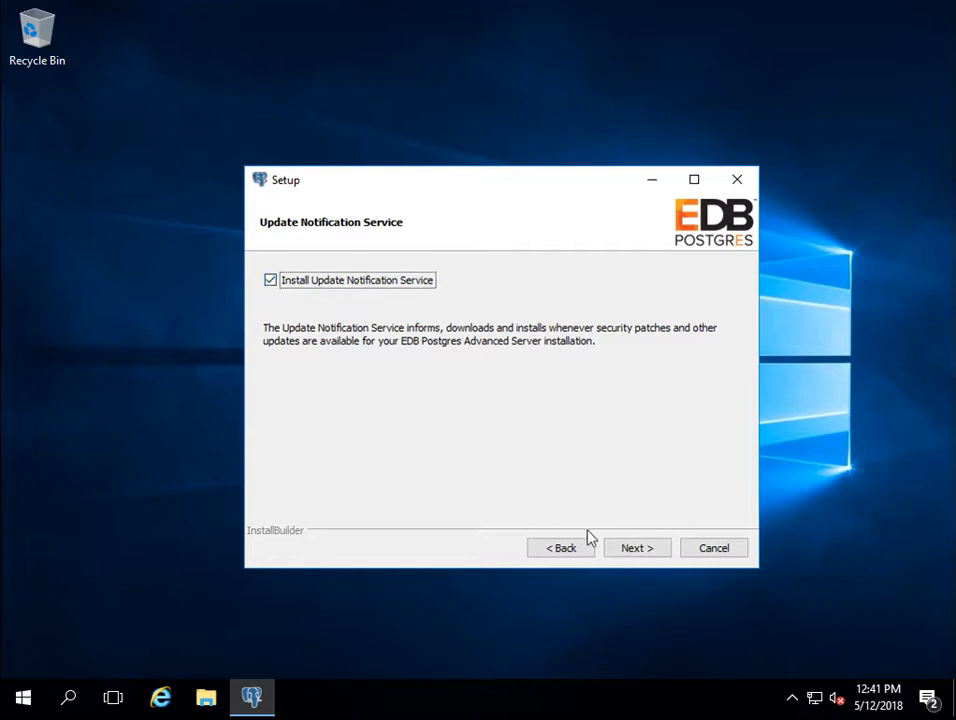
pyautogui.click(641, 556)
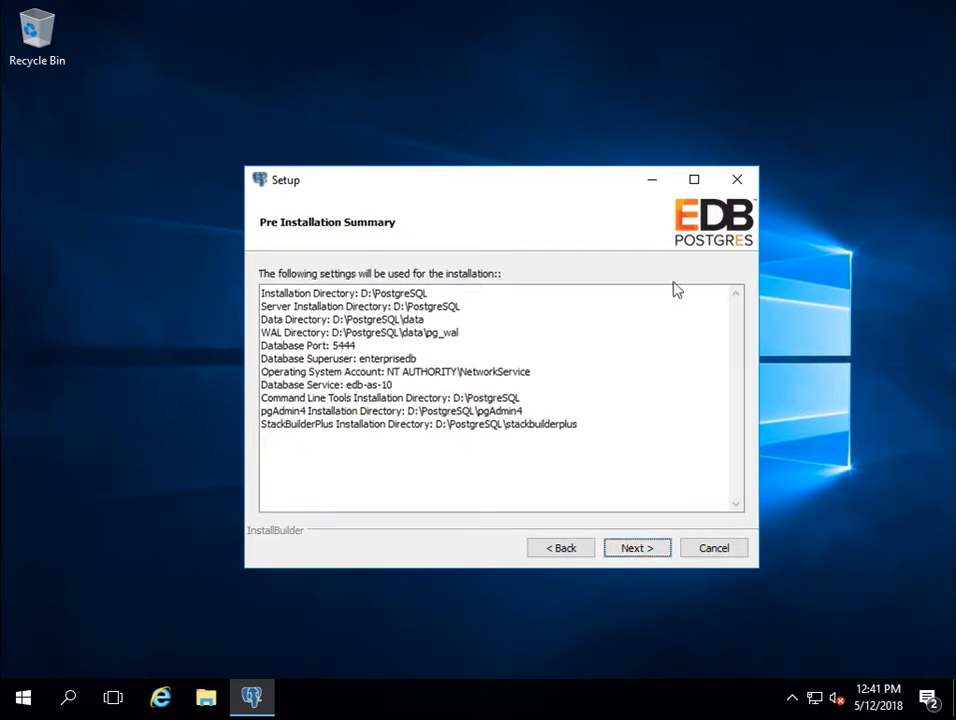
pyautogui.click(636, 552)
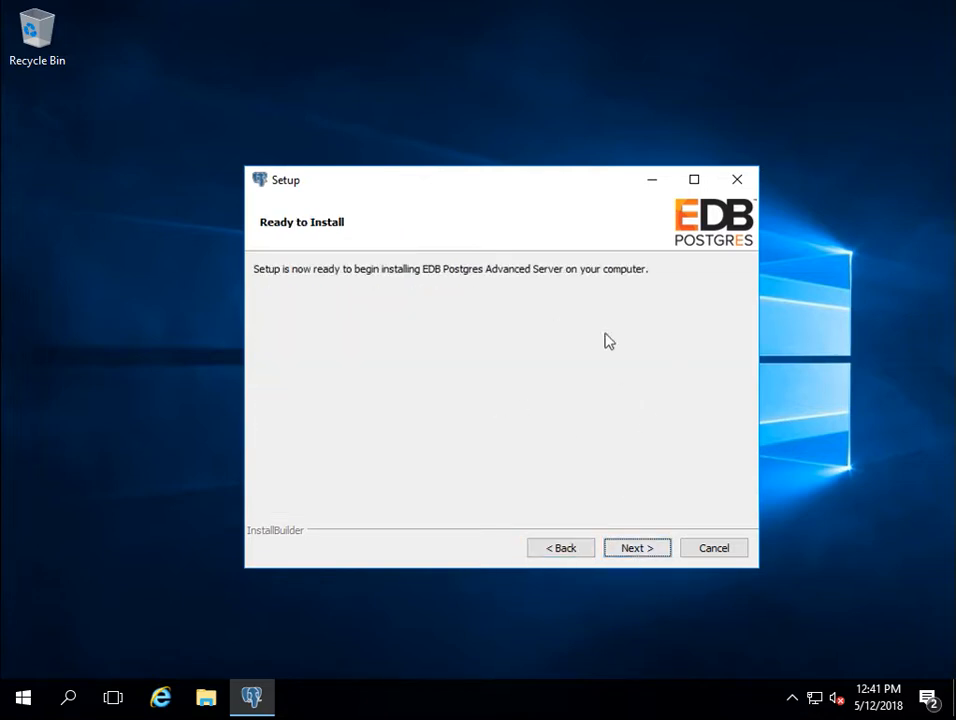
pyautogui.click(637, 551)
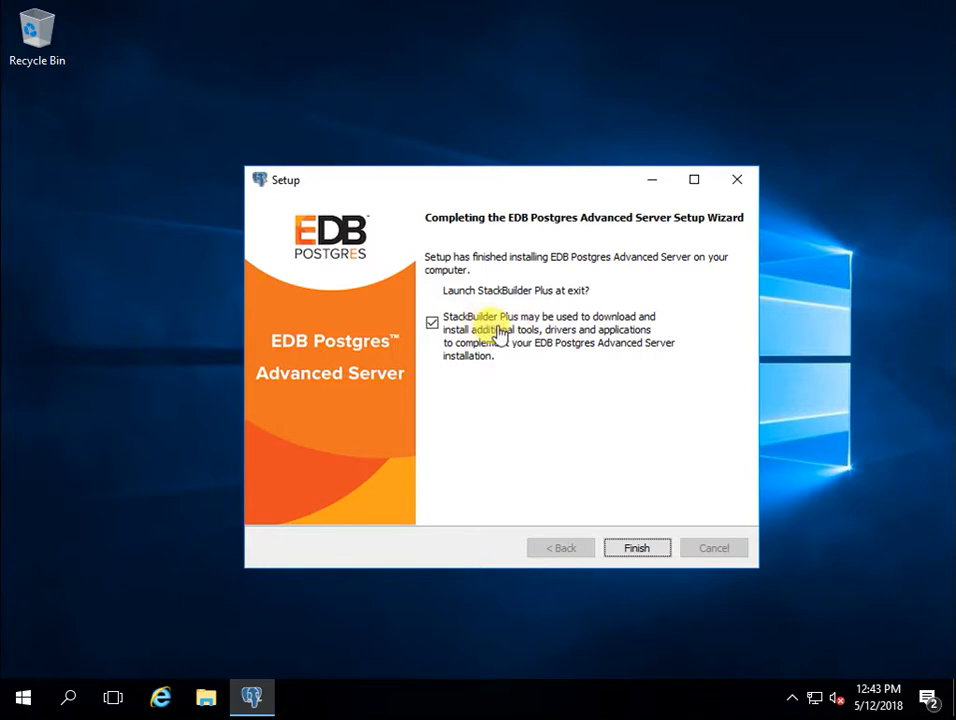
# Step: Complete the installation and exit setup with StackBuilder Plus set to launch
pyautogui.click(632, 552)
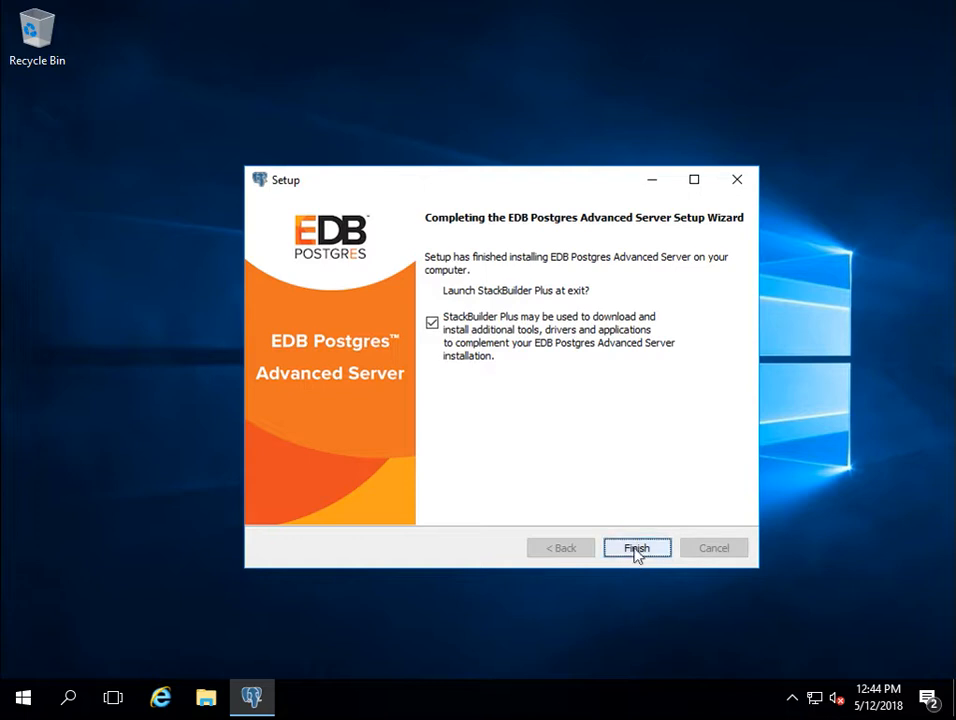
pyautogui.click(637, 549)
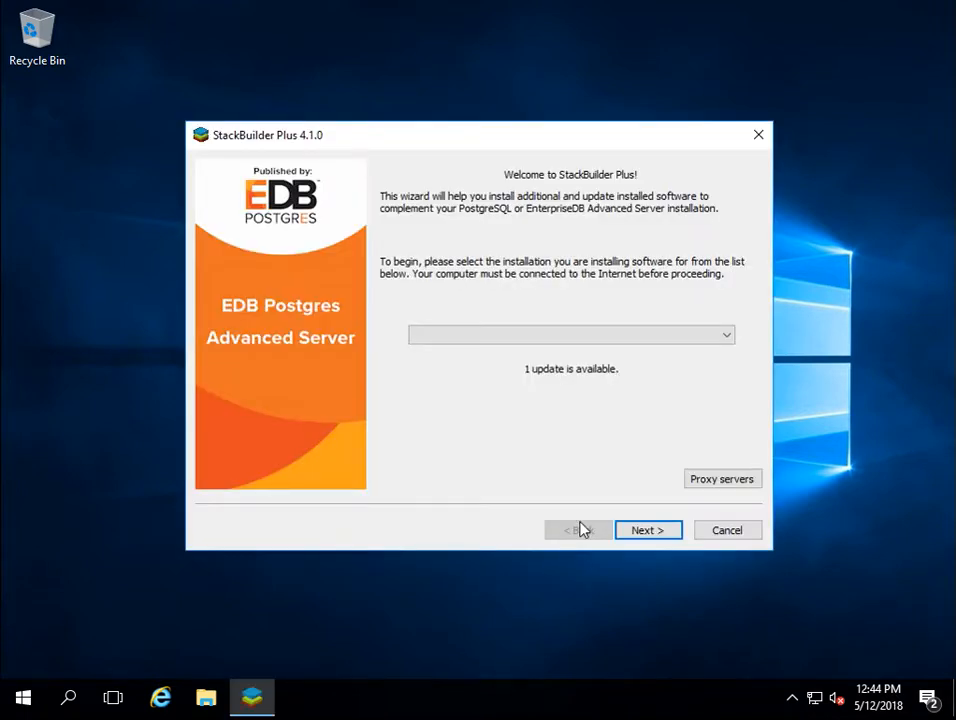
# Step: Select the EDB Postgres Advanced Server 10 installation in StackBuilder Plus and proceed to applications
pyautogui.click(638, 533)
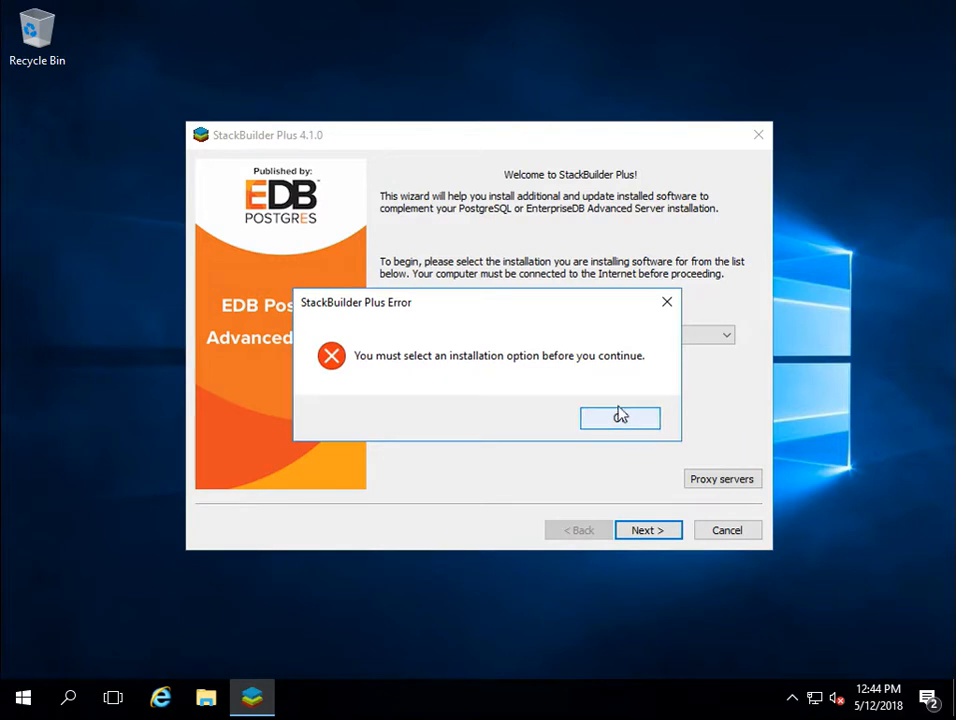
pyautogui.click(620, 417)
pyautogui.click(711, 336)
pyautogui.click(655, 368)
pyautogui.click(642, 535)
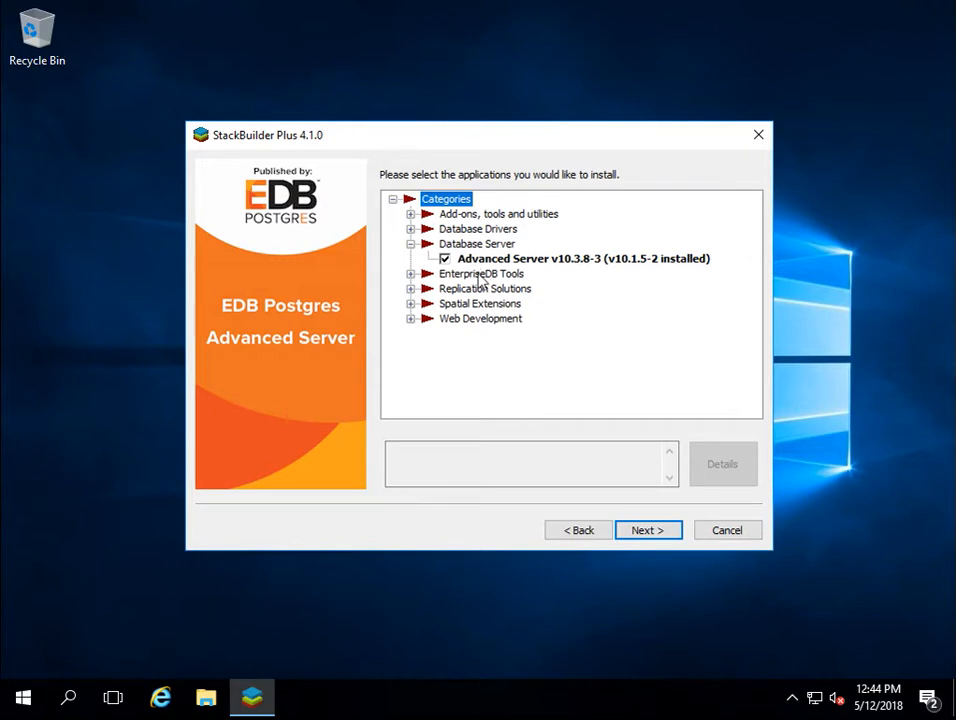
# Step: Expand the Add-ons, Database Drivers, EnterpriseDB Tools, Replication, Spatial and Web Development categories
pyautogui.click(392, 200)
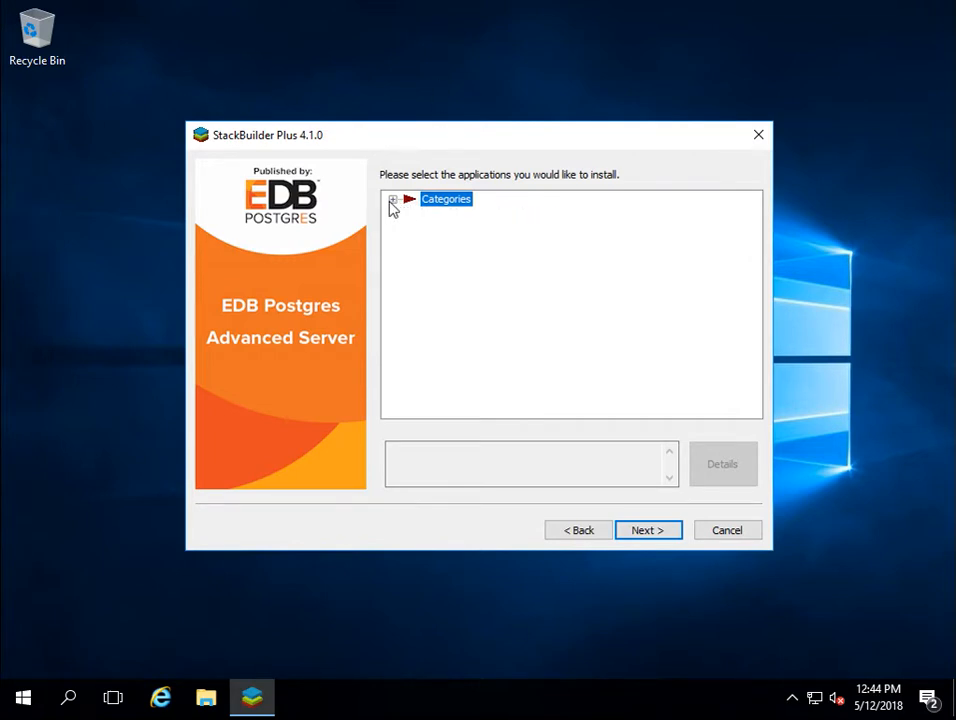
pyautogui.click(392, 200)
pyautogui.click(410, 214)
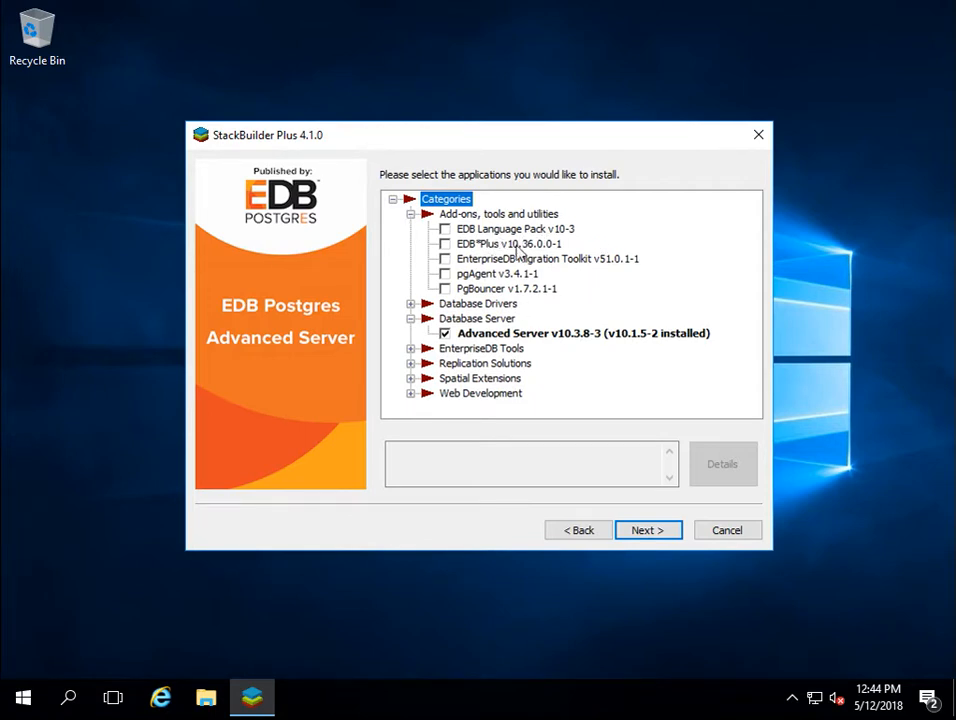
pyautogui.click(410, 304)
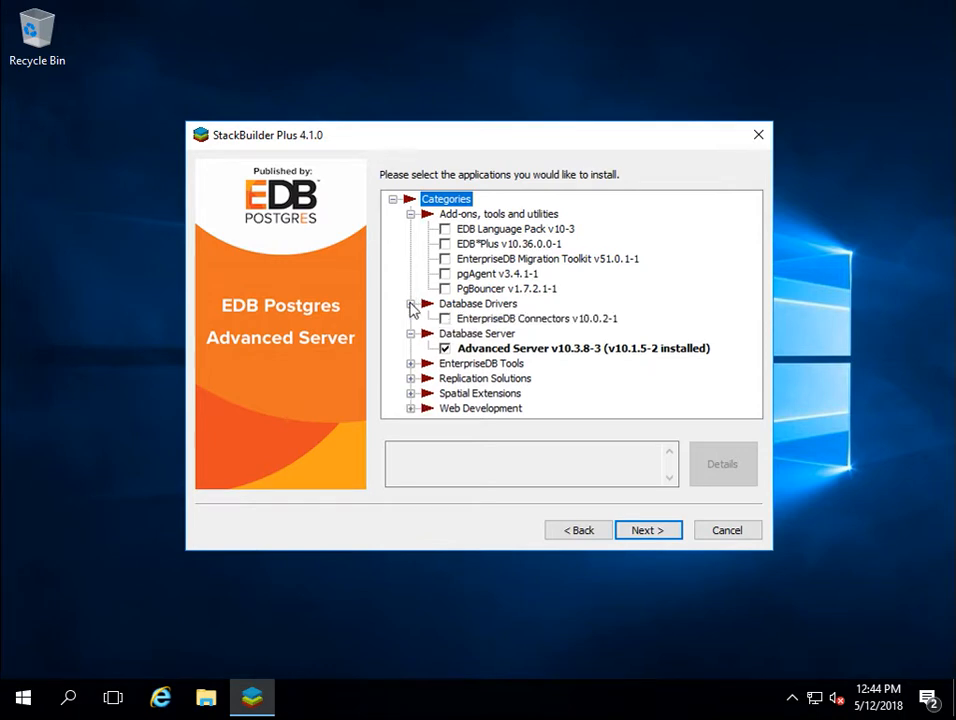
pyautogui.click(411, 364)
pyautogui.scroll(-1, 470, 375)
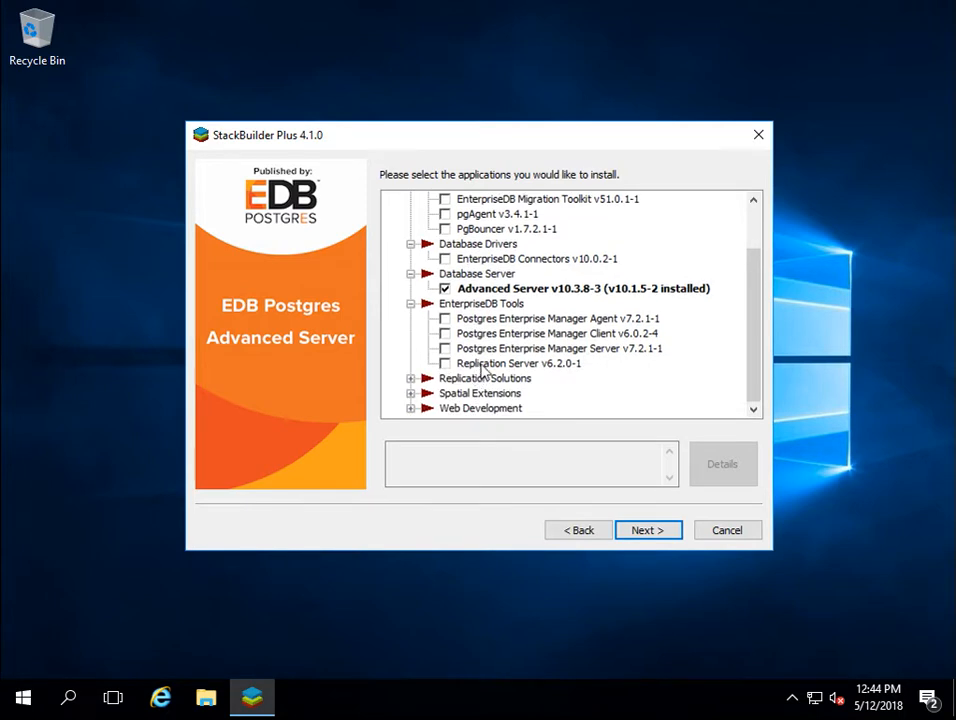
pyautogui.click(410, 380)
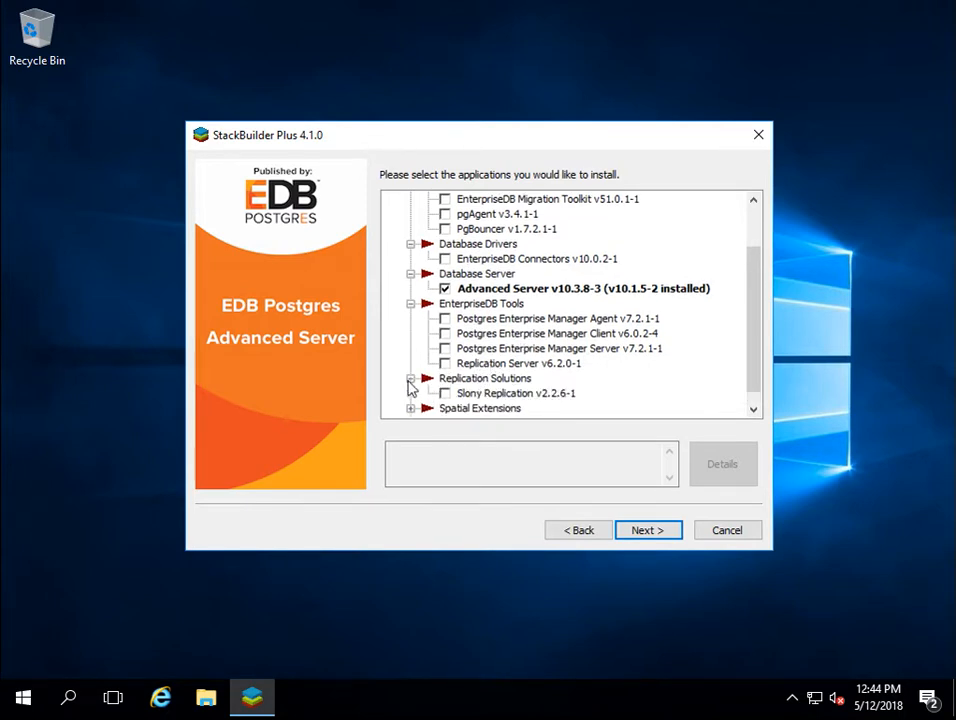
pyautogui.scroll(-1, 500, 375)
pyautogui.click(411, 394)
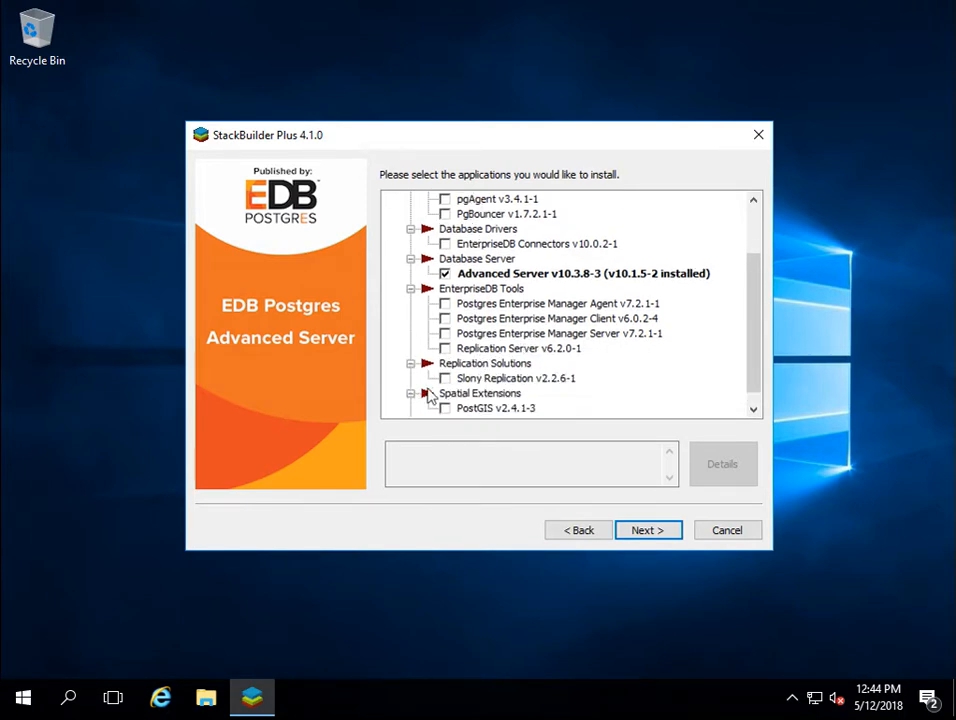
pyautogui.scroll(-1, 475, 398)
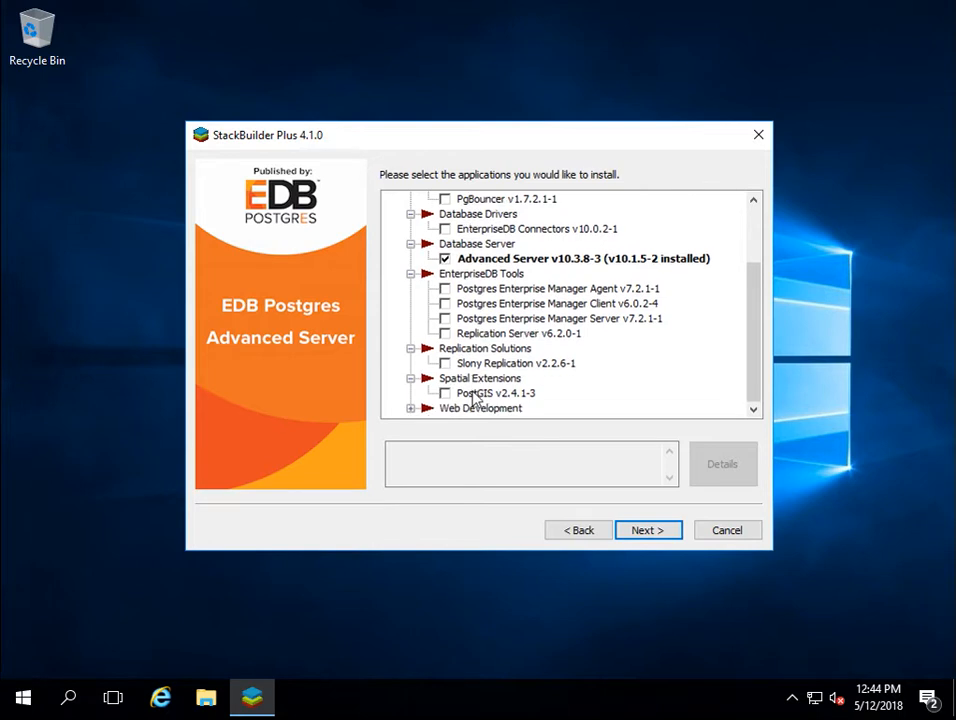
pyautogui.click(411, 409)
pyautogui.moveTo(751, 382); pyautogui.dragTo(750, 278)
pyautogui.scroll(-1, 745, 320)
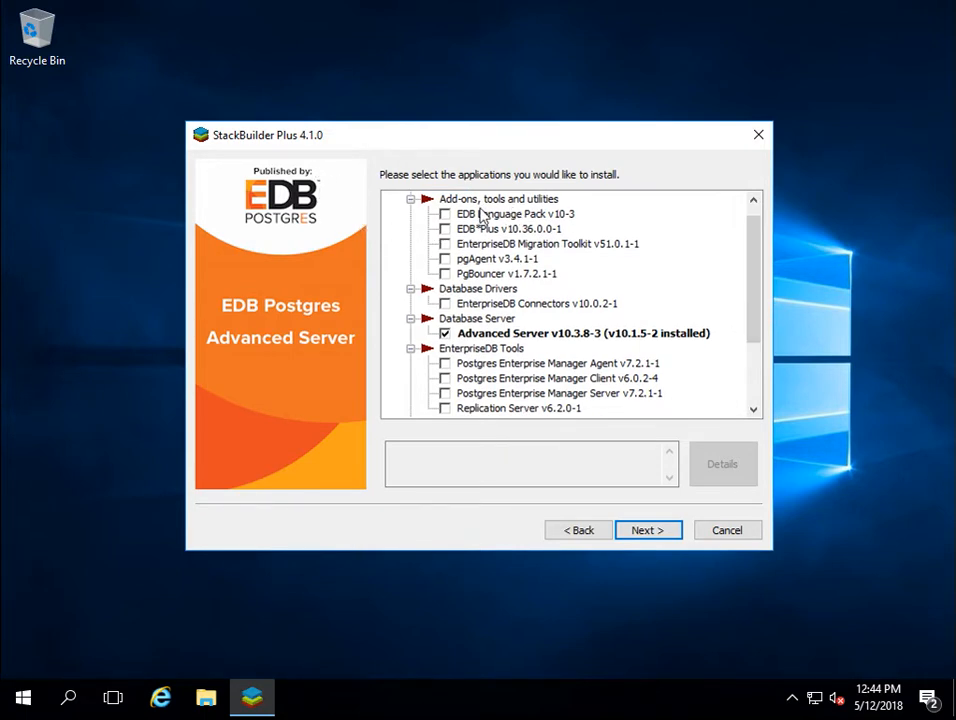
# Step: Step forward and back, then cancel StackBuilder Plus and confirm exiting the wizard
pyautogui.click(642, 532)
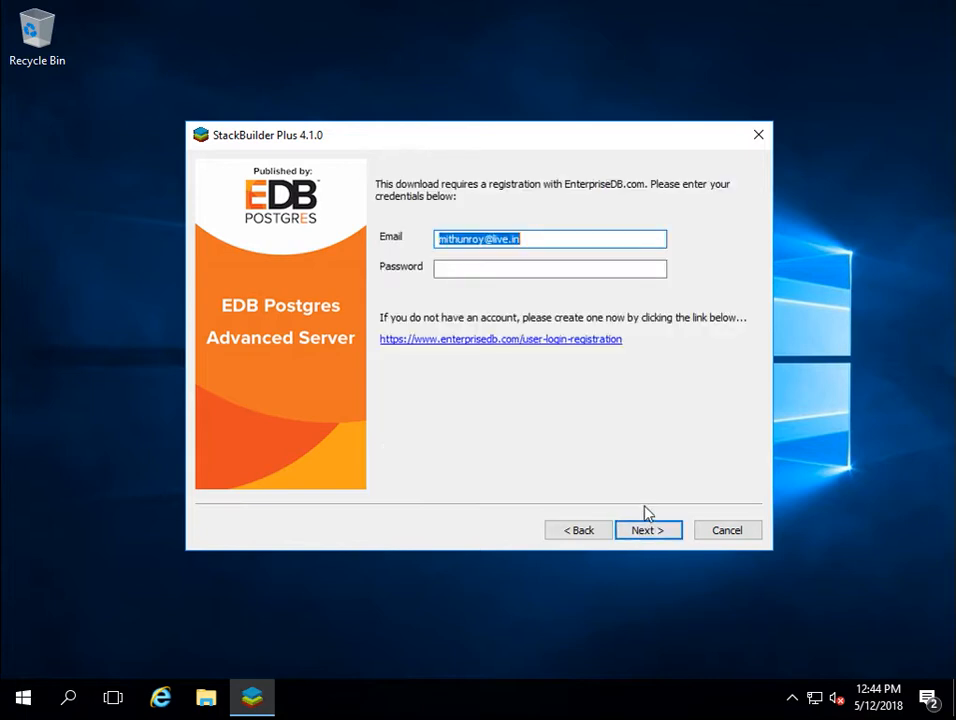
pyautogui.click(581, 529)
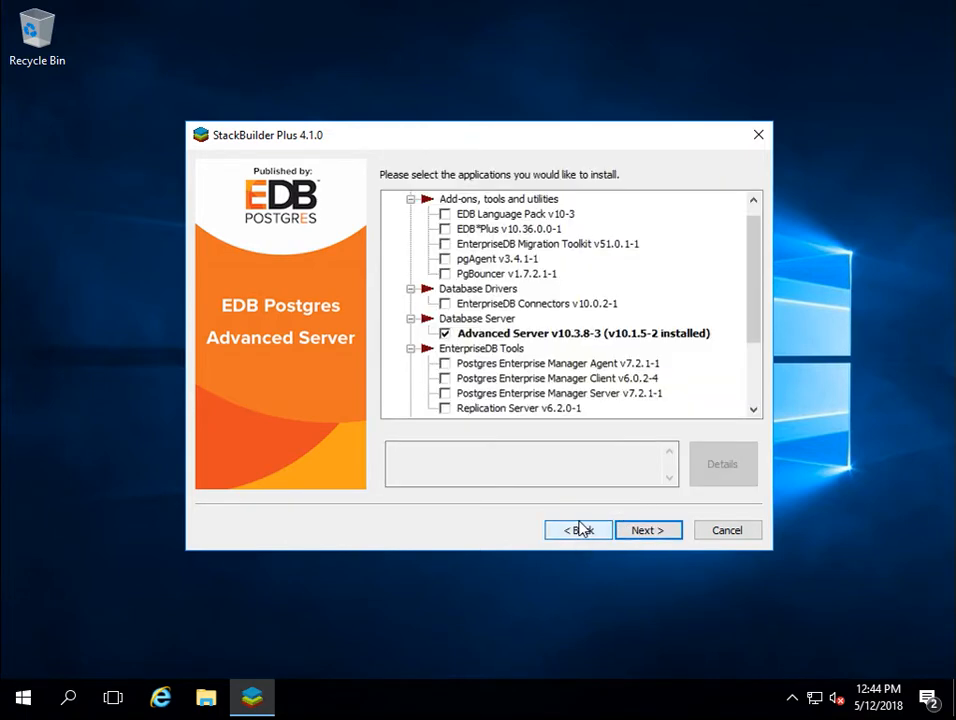
pyautogui.click(724, 538)
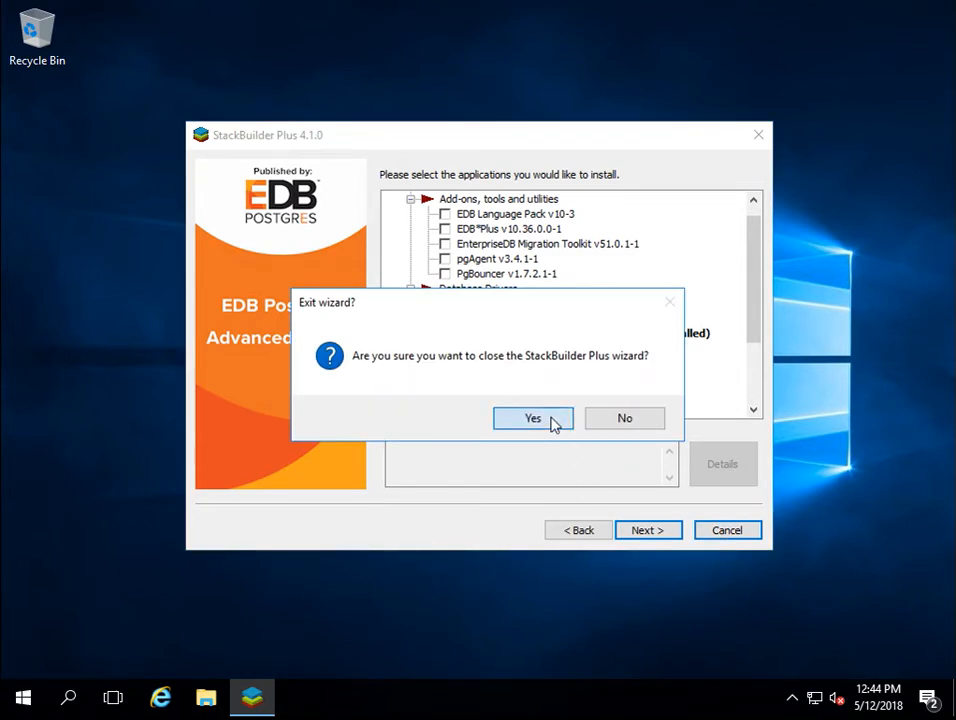
pyautogui.click(533, 418)
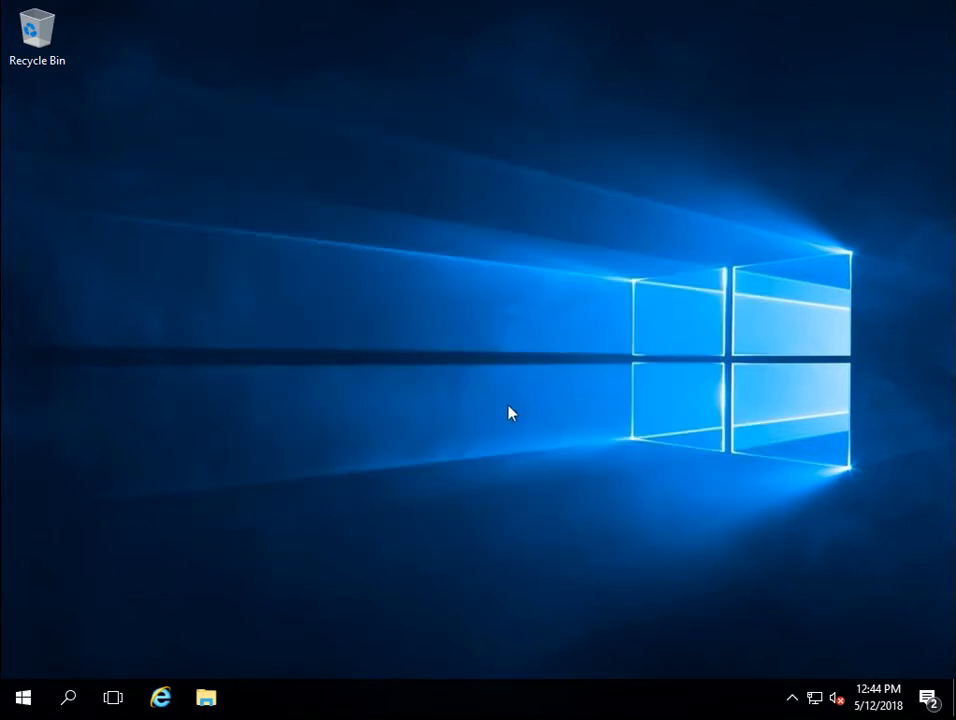
# Step: Launch the EDB-PSQL 10 console from the EDB Postgres program group
pyautogui.click(28, 697)
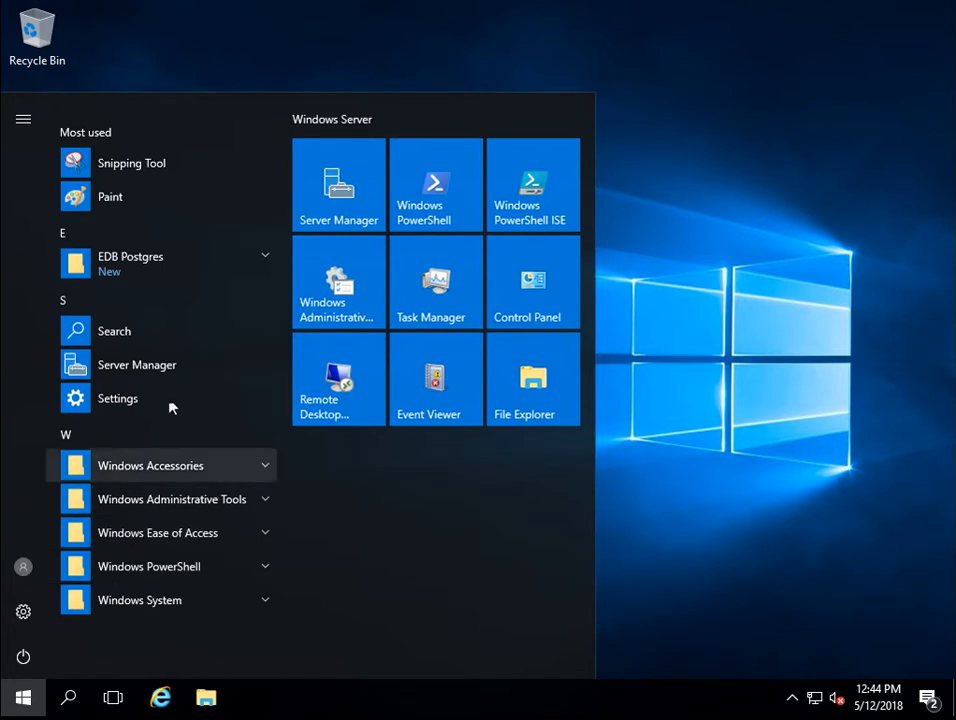
pyautogui.click(176, 268)
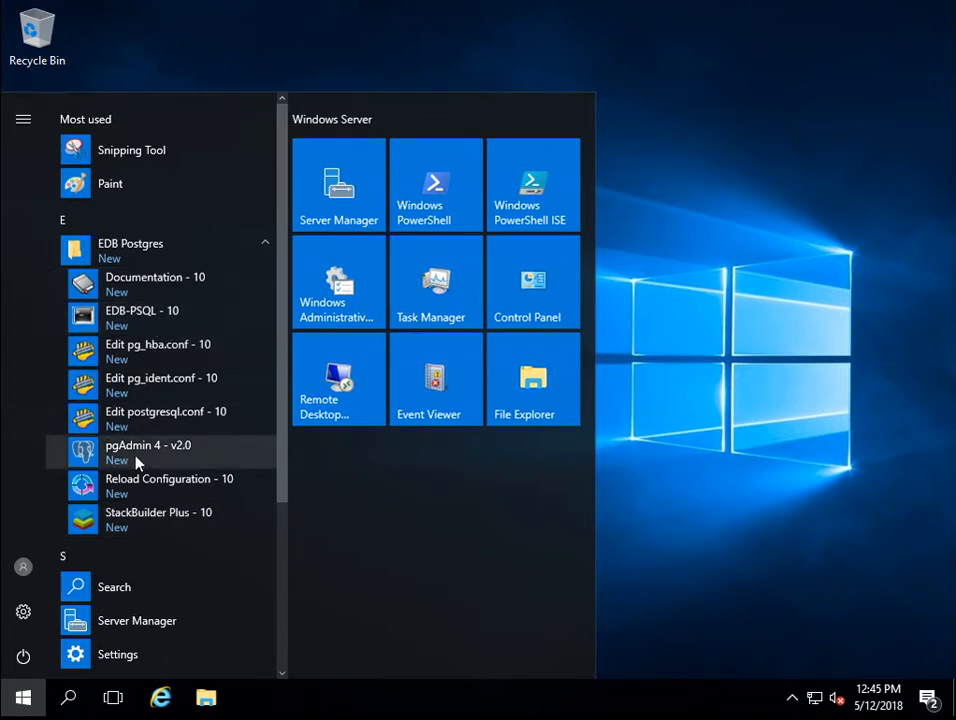
pyautogui.click(157, 333)
pyautogui.click(335, 151)
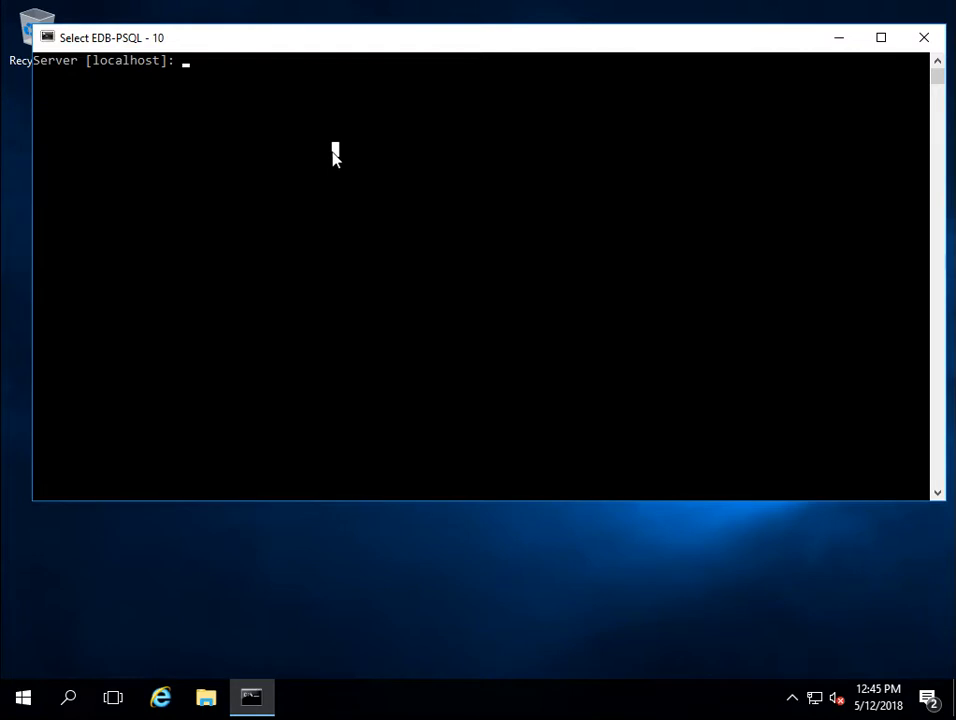
# Step: Log in with the default localhost server, database, port and user, then list databases with \l
pyautogui.press('Return')
pyautogui.press('Return')
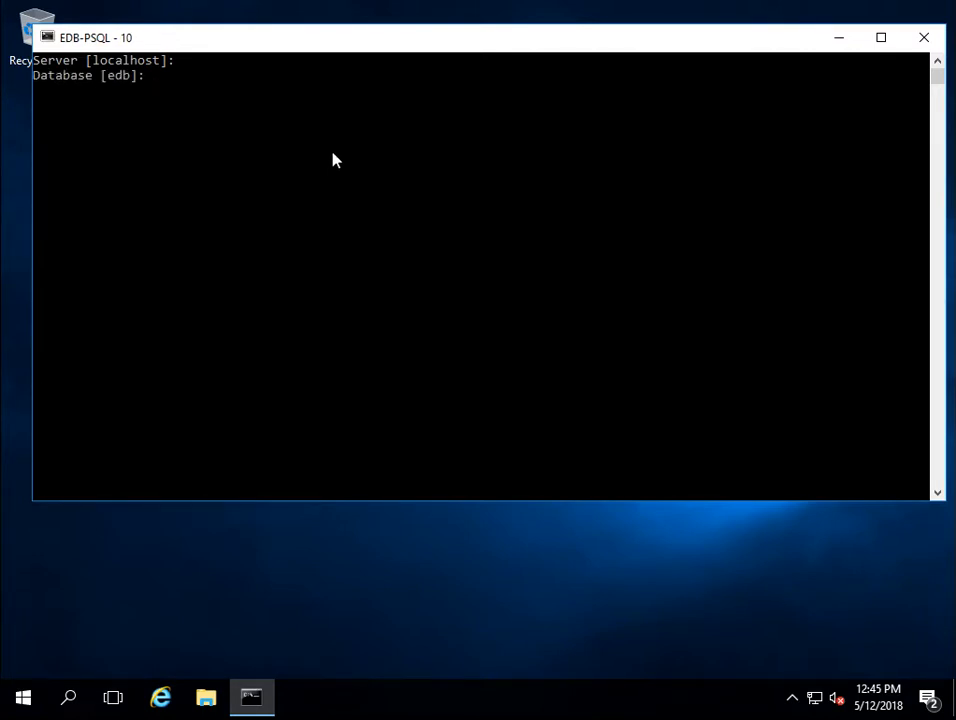
pyautogui.press('Return')
pyautogui.press('Return')
pyautogui.press('Return')
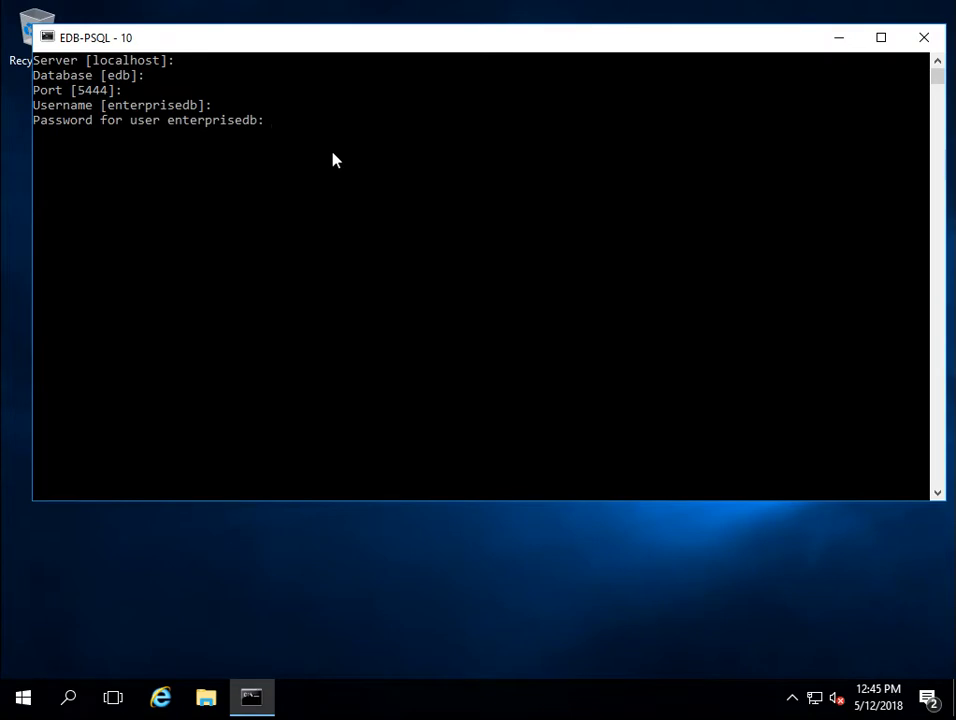
pyautogui.press('Return')
pyautogui.write('\\l')
pyautogui.press('Return')
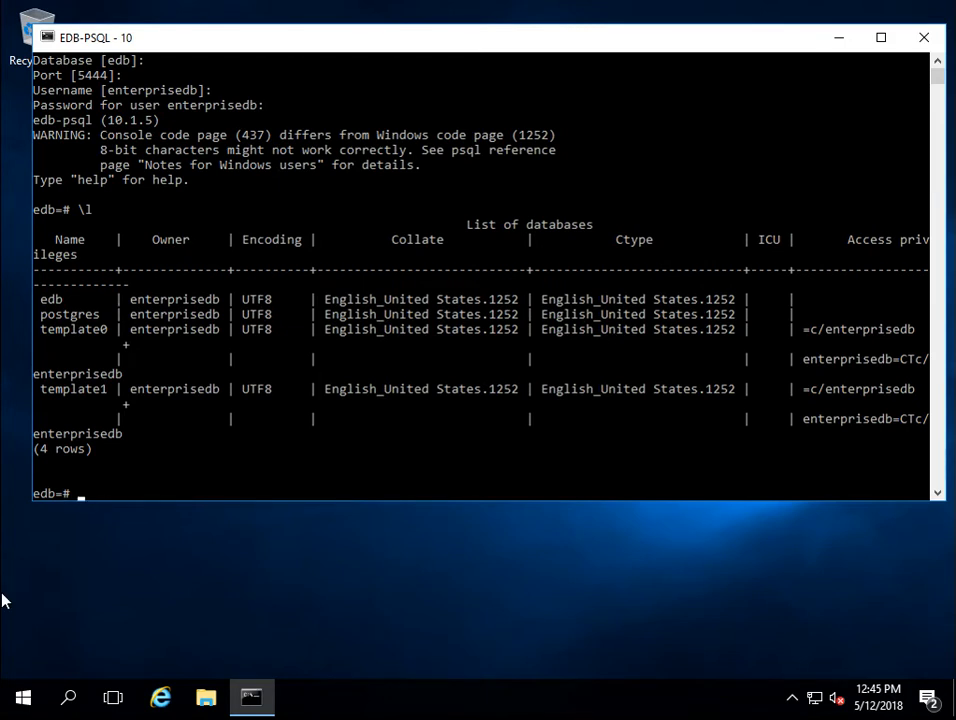
pyautogui.click(22, 697)
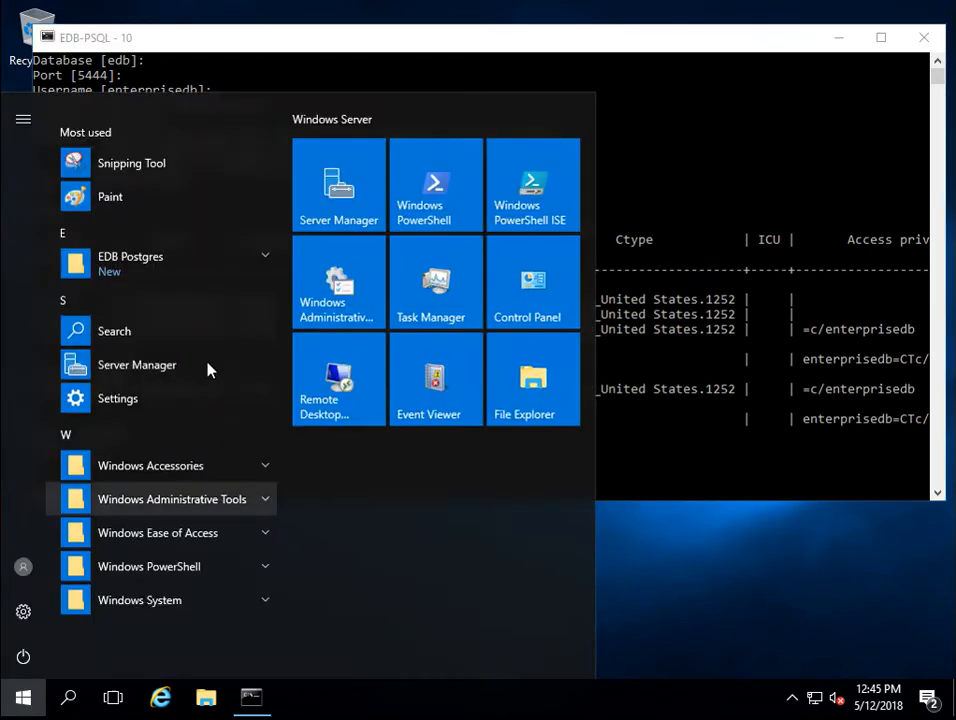
# Step: Launch pgAdmin 4, dismiss the version update notice and maximize its window
pyautogui.click(156, 256)
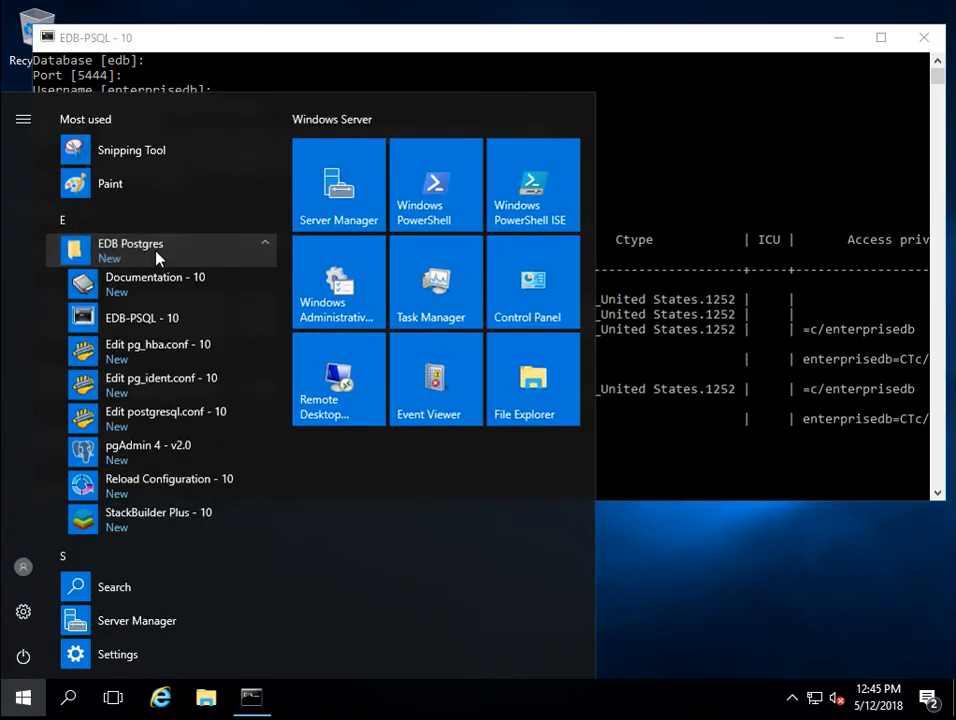
pyautogui.click(132, 455)
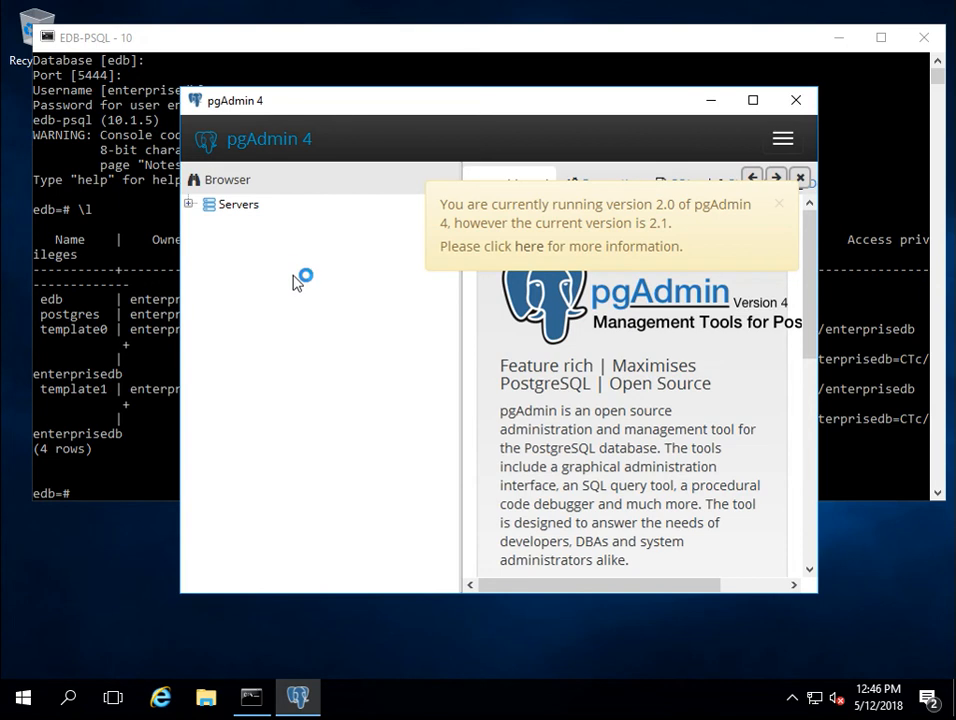
pyautogui.click(781, 205)
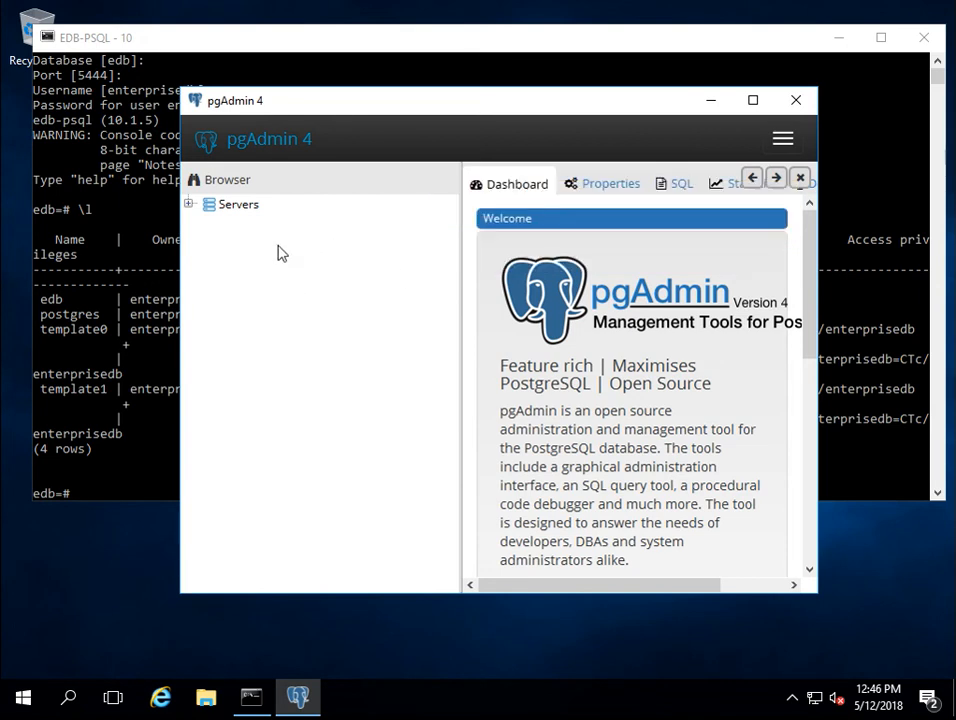
pyautogui.doubleClick(409, 101)
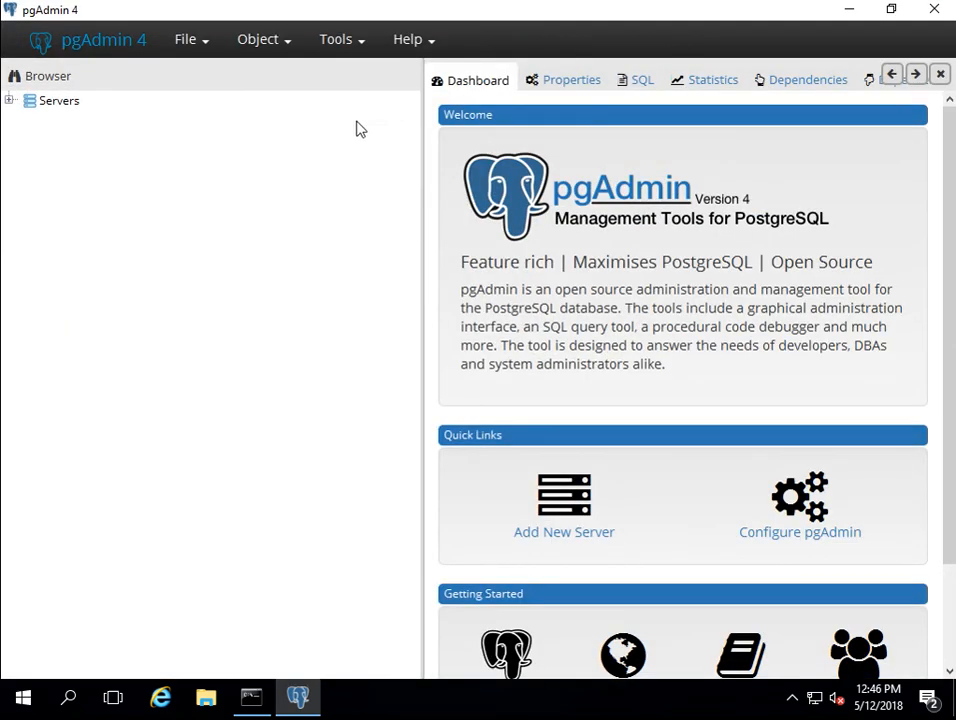
# Step: Expand Servers and connect to EDB Postgres Advanced Server 10 with the server password
pyautogui.click(15, 104)
pyautogui.click(9, 101)
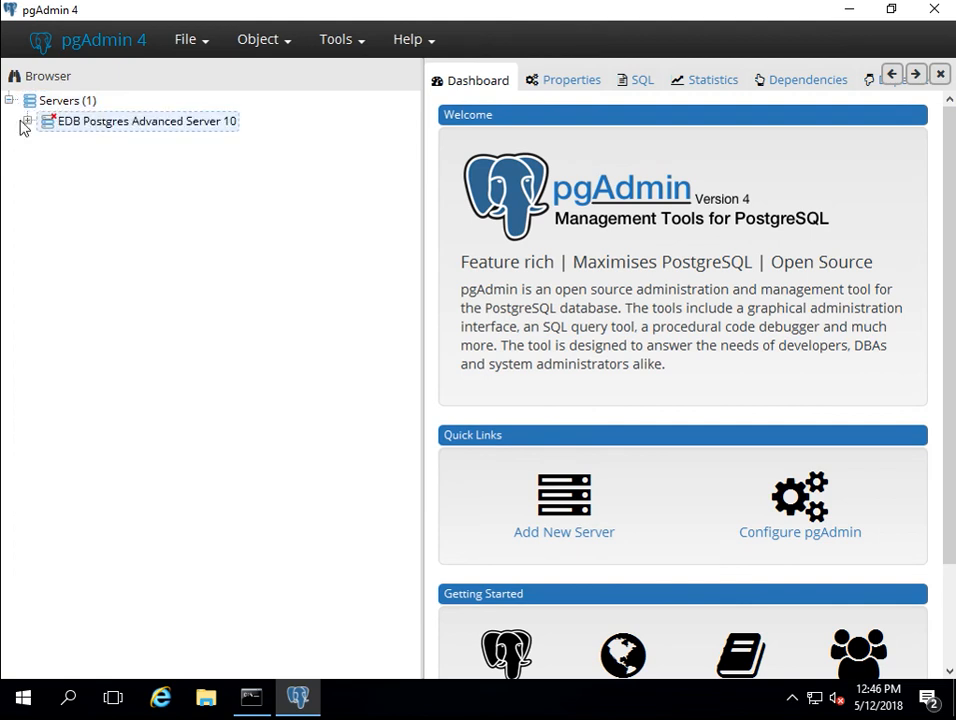
pyautogui.click(28, 121)
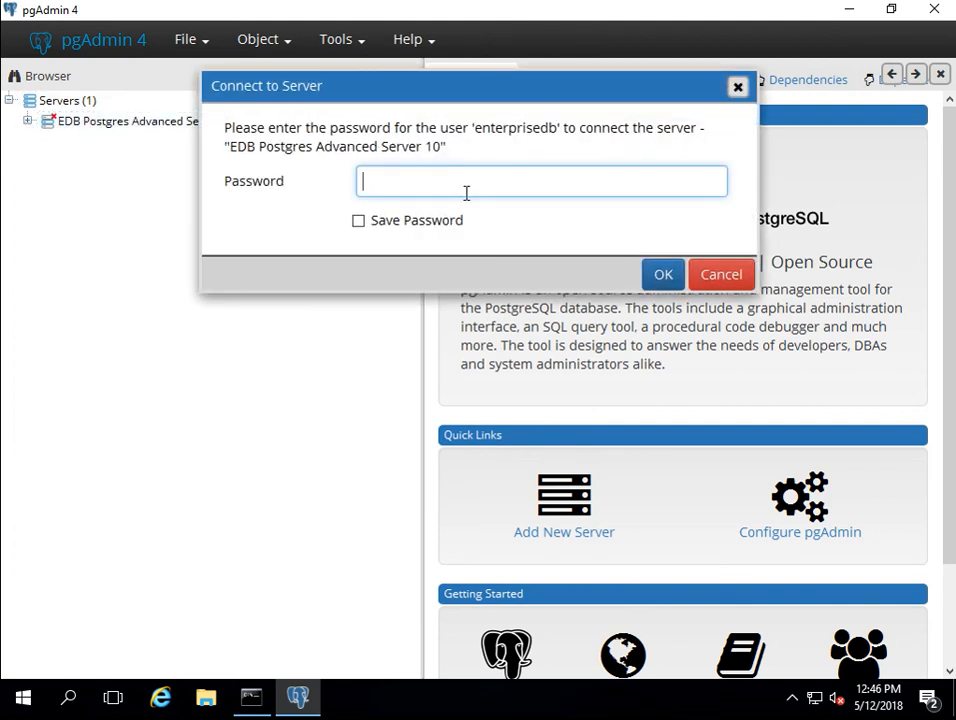
pyautogui.write('*********')
pyautogui.click(656, 284)
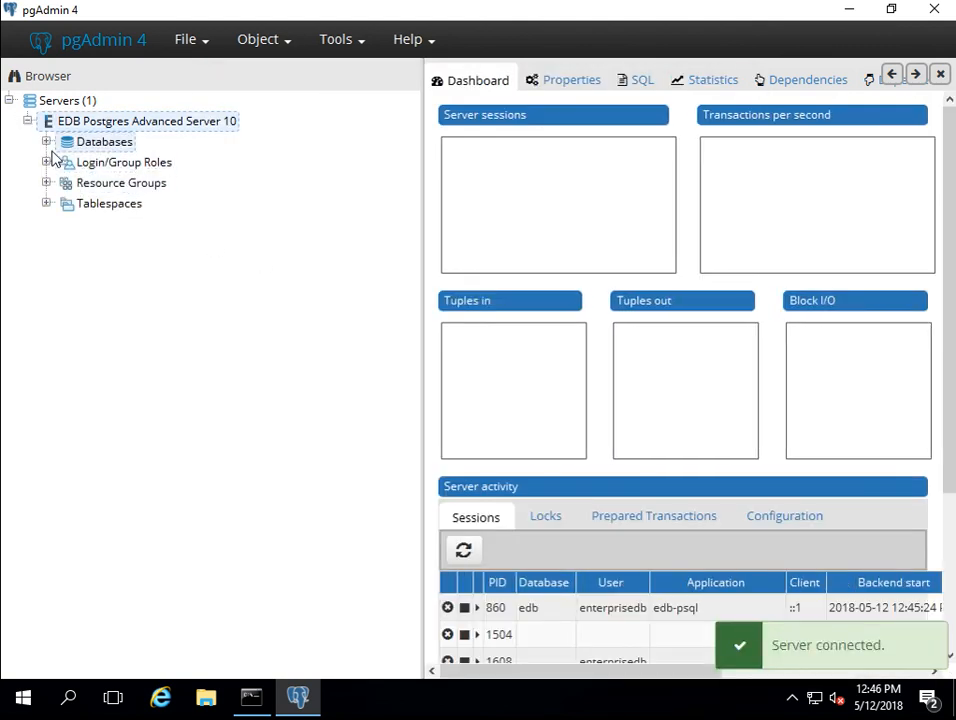